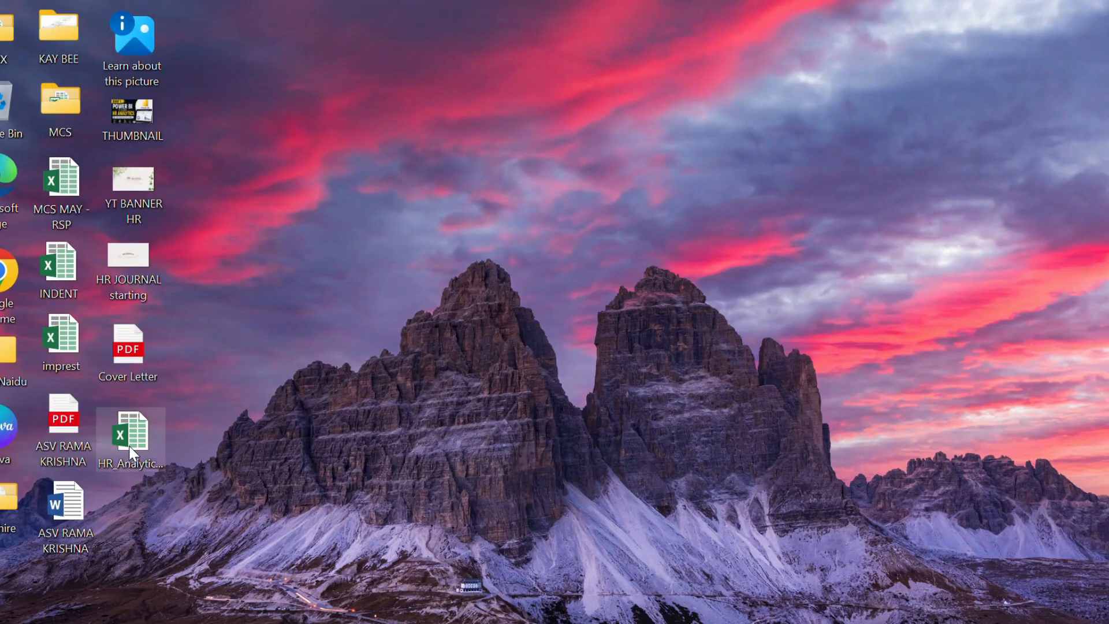
Open the HR_Analytics_Dataset workbook from the desktop and examine its column headers and employee records
{"action": "left_click", "coordinate": [132, 452]}
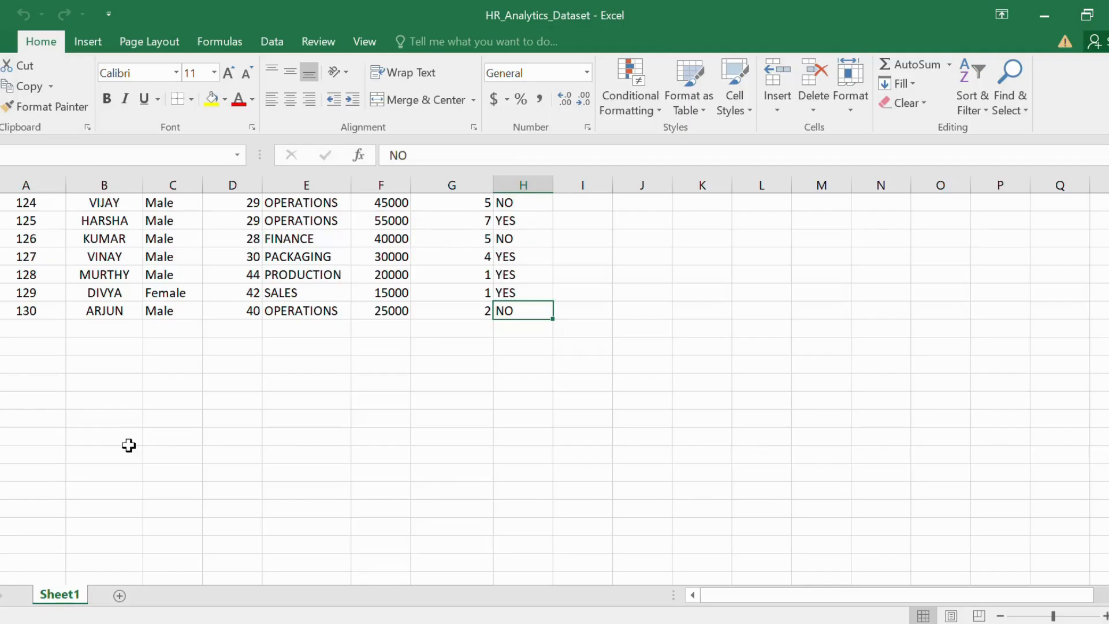
{"action": "scroll", "coordinate": [139, 345], "scroll_direction": "up", "scroll_amount": 8}
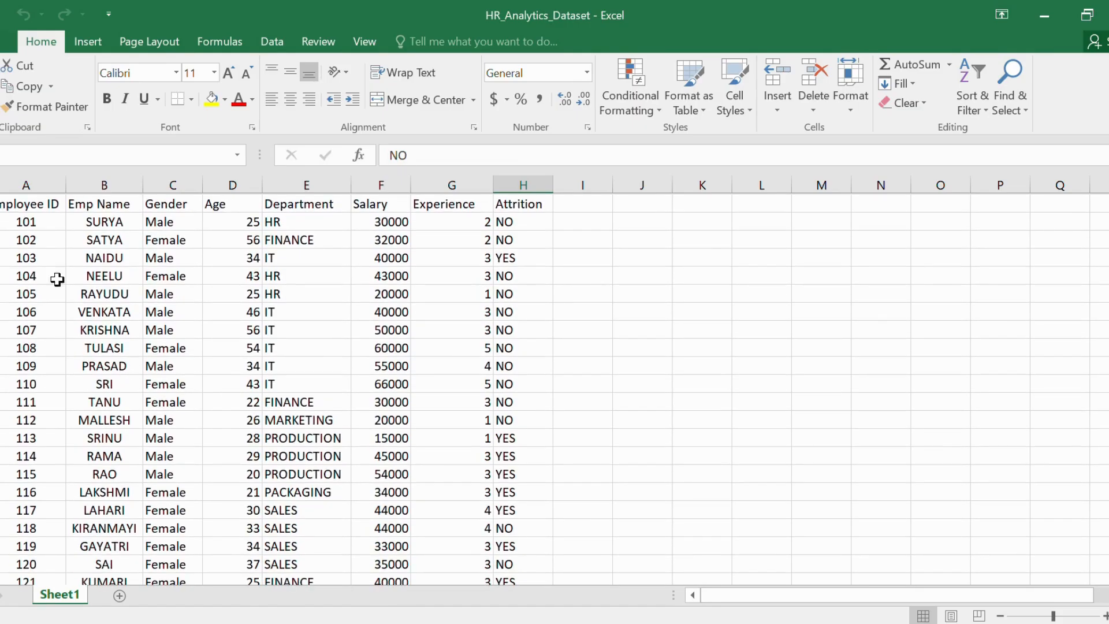
{"action": "left_click", "coordinate": [8, 197]}
{"action": "double_click", "coordinate": [8, 198]}
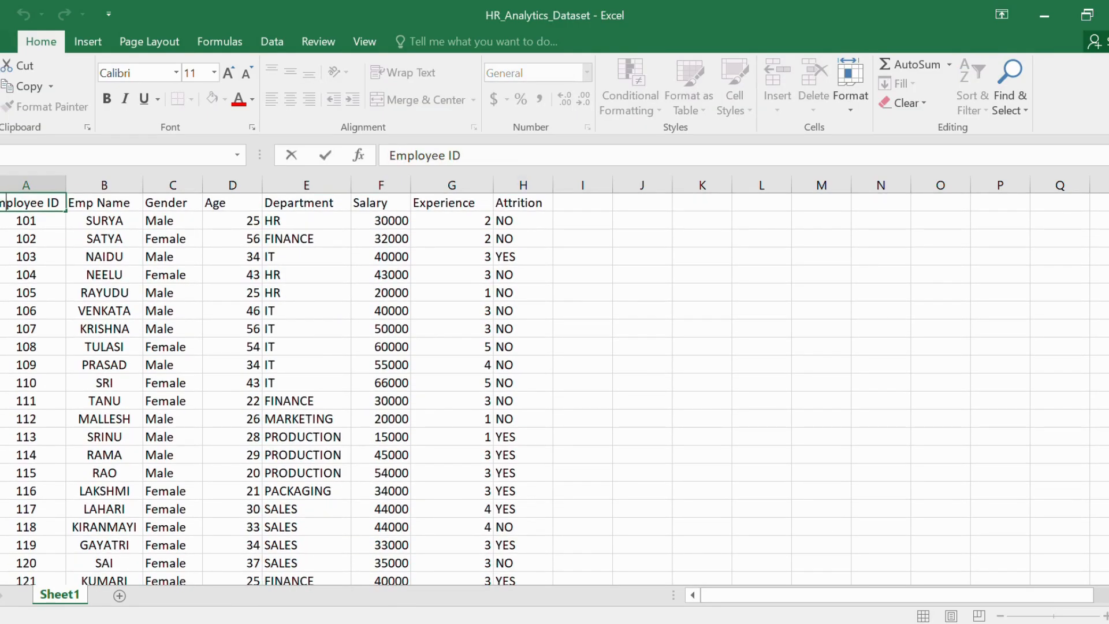
{"action": "double_click", "coordinate": [7, 202]}
{"action": "left_click", "coordinate": [8, 202]}
{"action": "double_click", "coordinate": [8, 202]}
{"action": "left_click", "coordinate": [121, 290]}
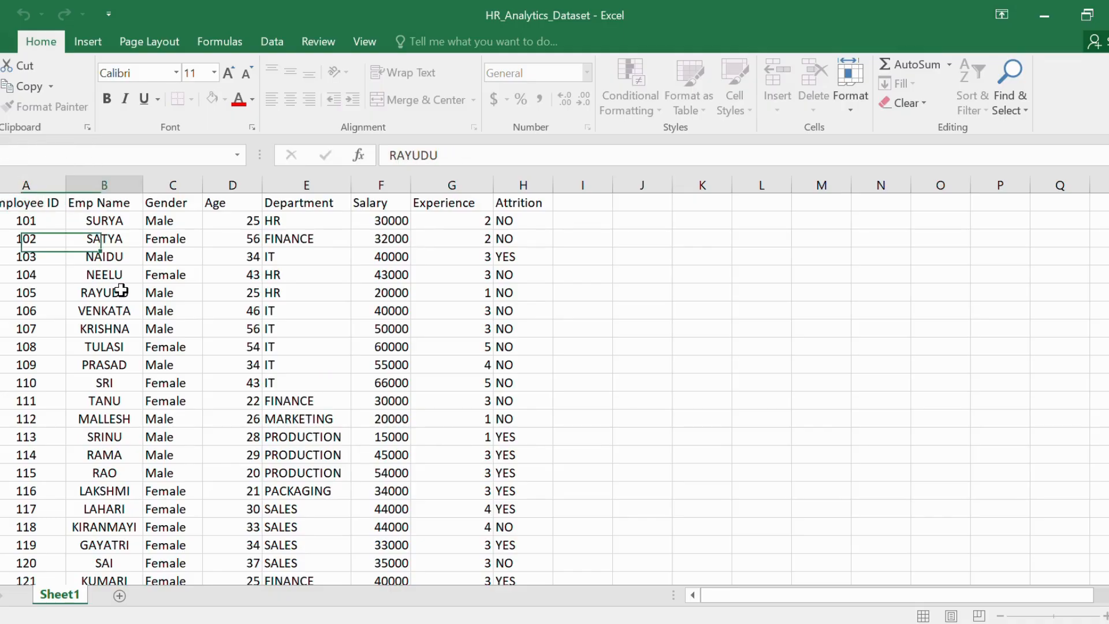
{"action": "scroll", "coordinate": [87, 304], "scroll_direction": "down", "scroll_amount": 5}
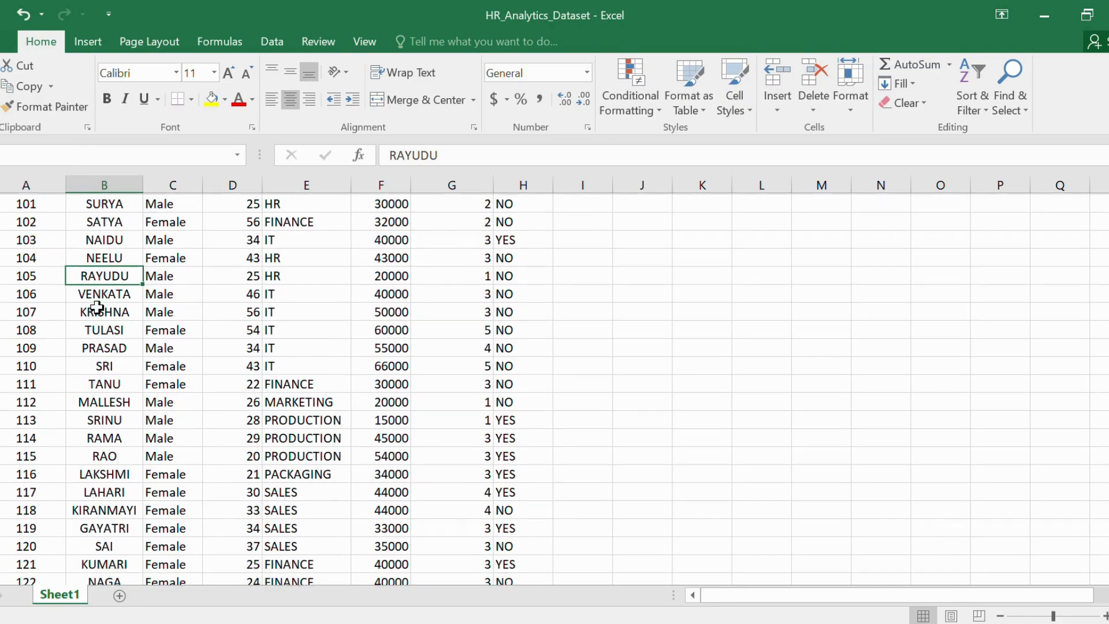
{"action": "scroll", "coordinate": [96, 306], "scroll_direction": "up", "scroll_amount": 2}
{"action": "scroll", "coordinate": [97, 308], "scroll_direction": "up", "scroll_amount": 3}
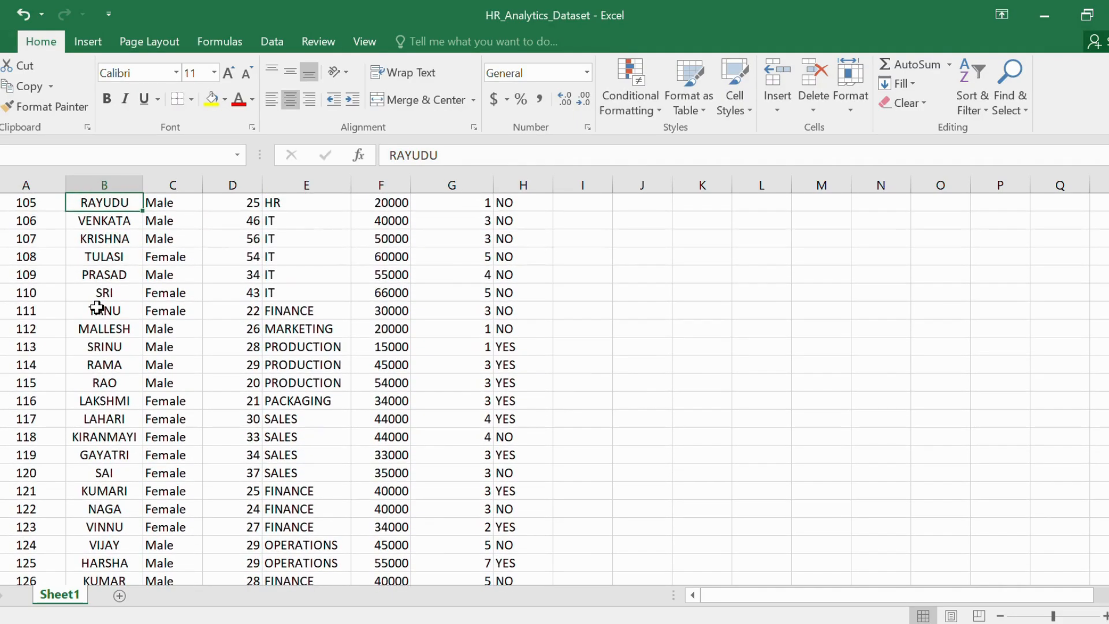
{"action": "scroll", "coordinate": [97, 307], "scroll_direction": "down", "scroll_amount": 10}
{"action": "scroll", "coordinate": [97, 307], "scroll_direction": "down", "scroll_amount": 3}
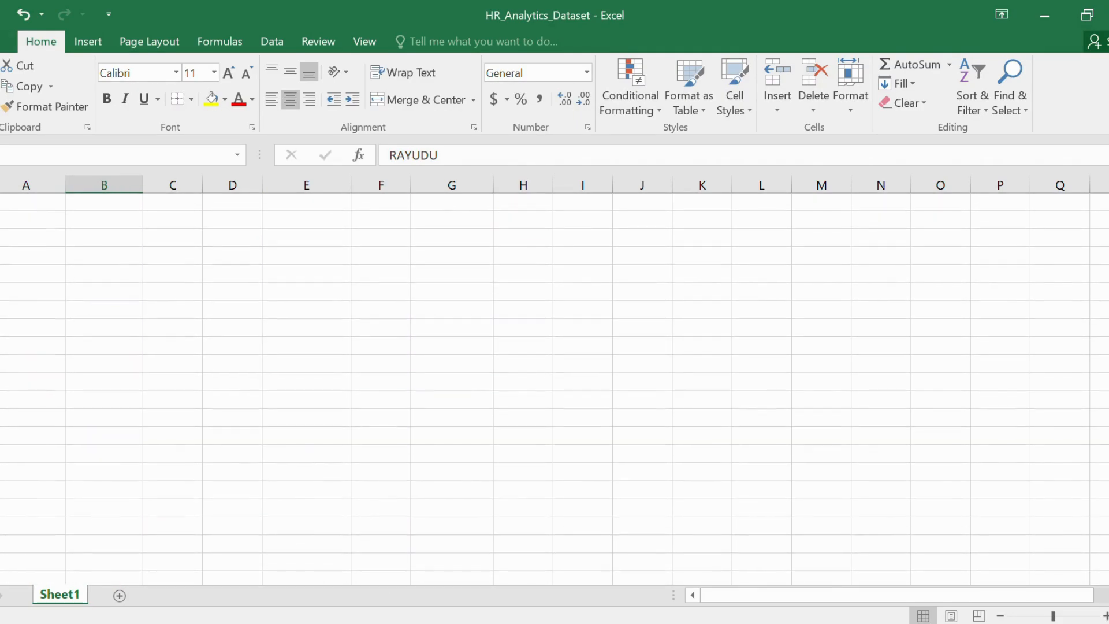
Save the HR_Analytics_Dataset workbook and close it
{"action": "left_click", "coordinate": [5, 41]}
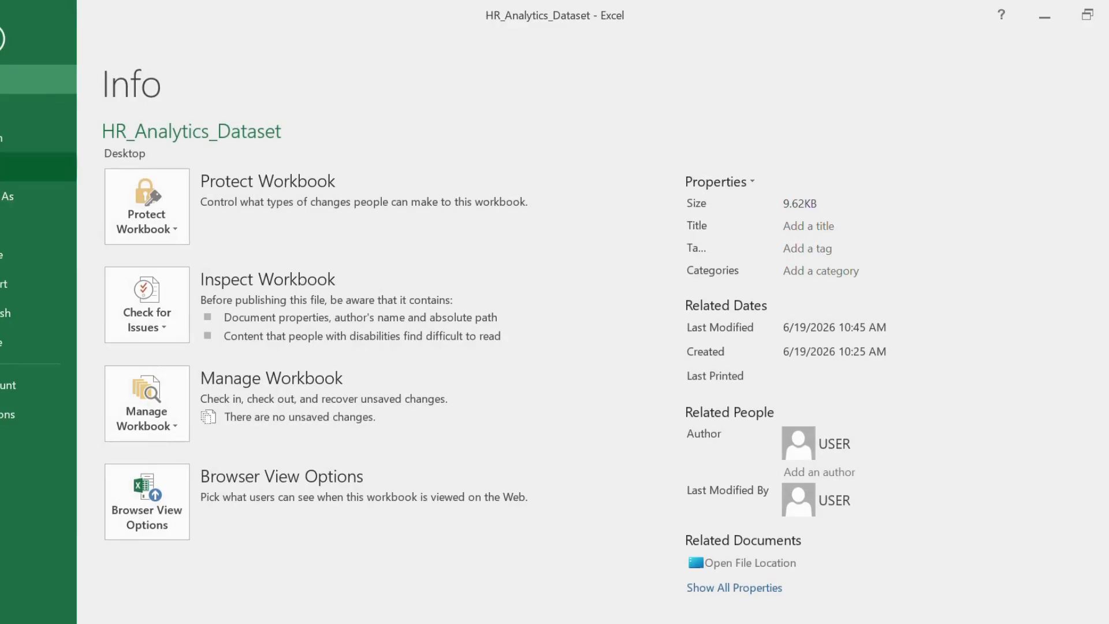
{"action": "left_click", "coordinate": [58, 194]}
{"action": "left_click", "coordinate": [7, 166]}
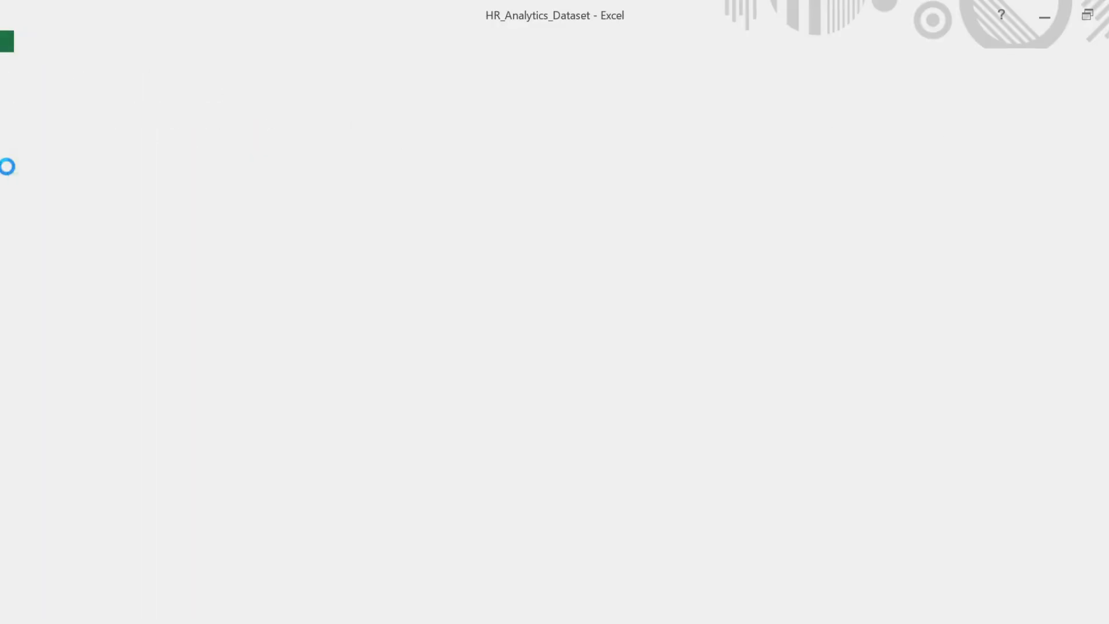
{"action": "left_click", "coordinate": [1107, 15]}
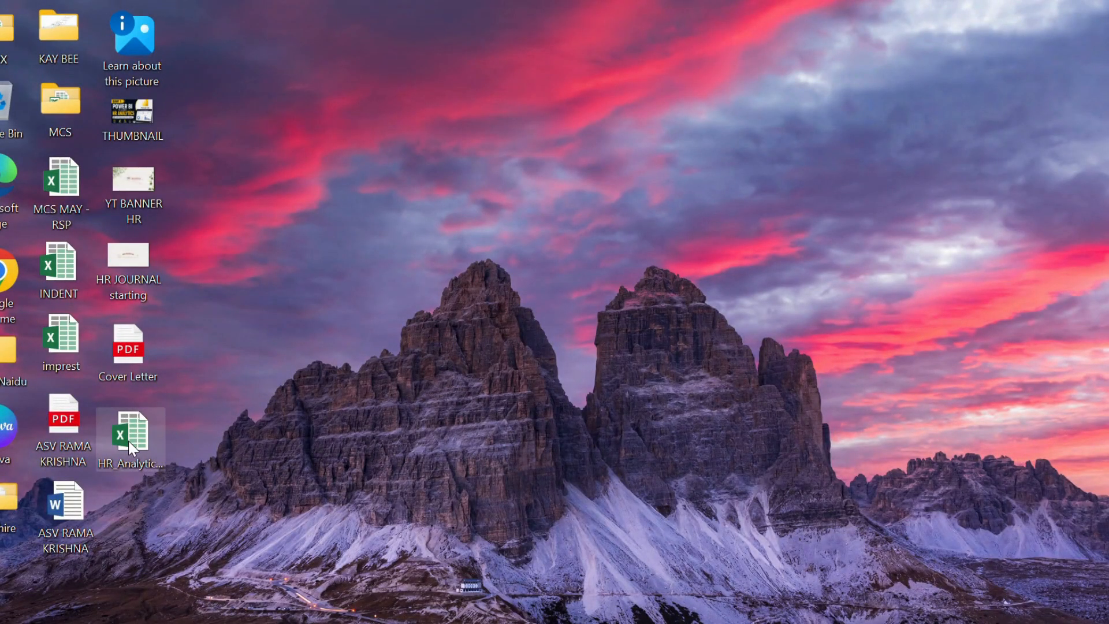
{"action": "left_click", "coordinate": [130, 463]}
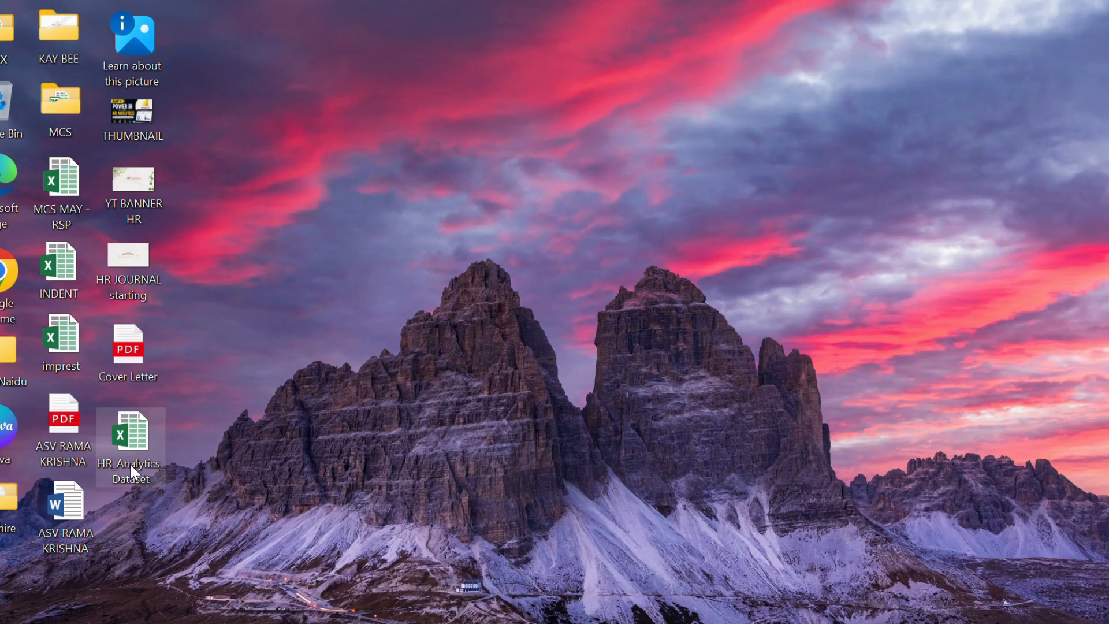
{"action": "left_click", "coordinate": [134, 463]}
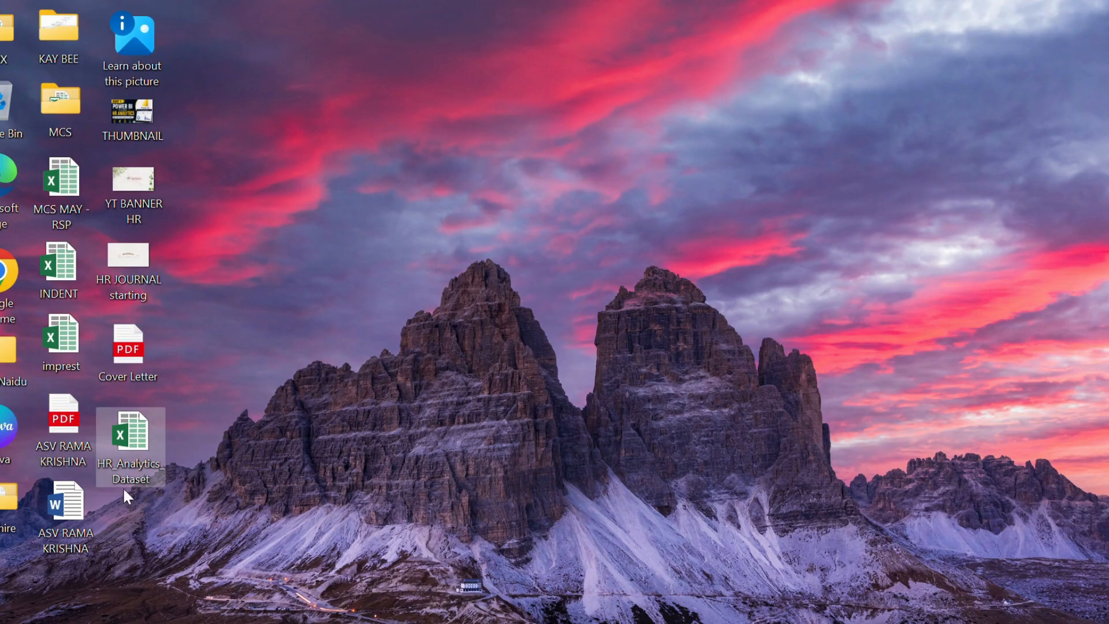
{"action": "left_click", "coordinate": [233, 540]}
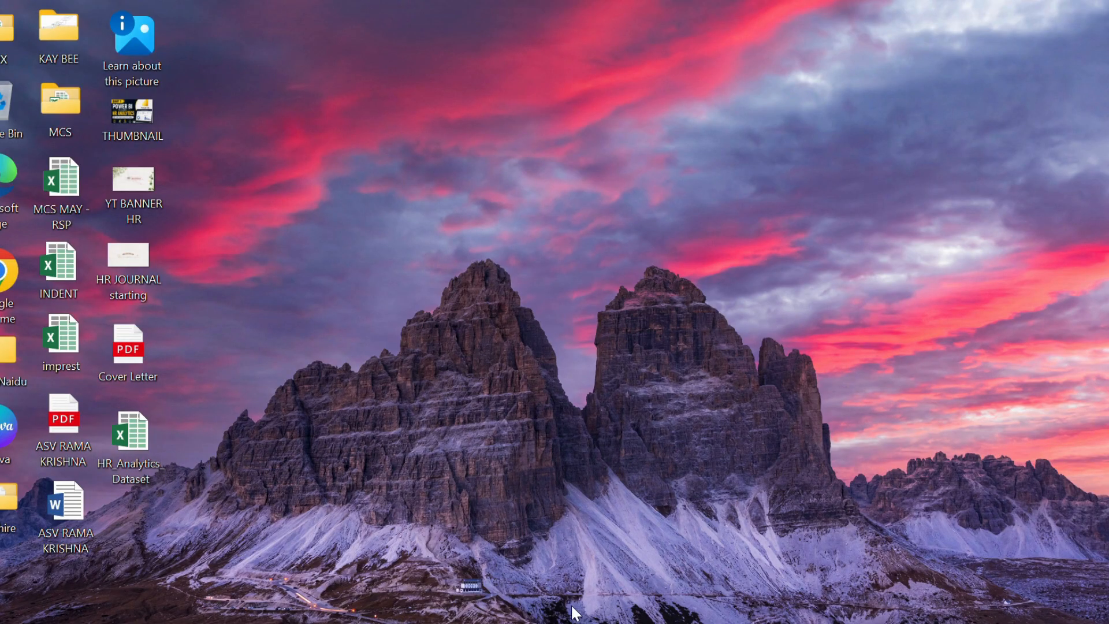
Search Windows for "powerbi" and launch Power BI Desktop
{"action": "key", "text": "super+s"}
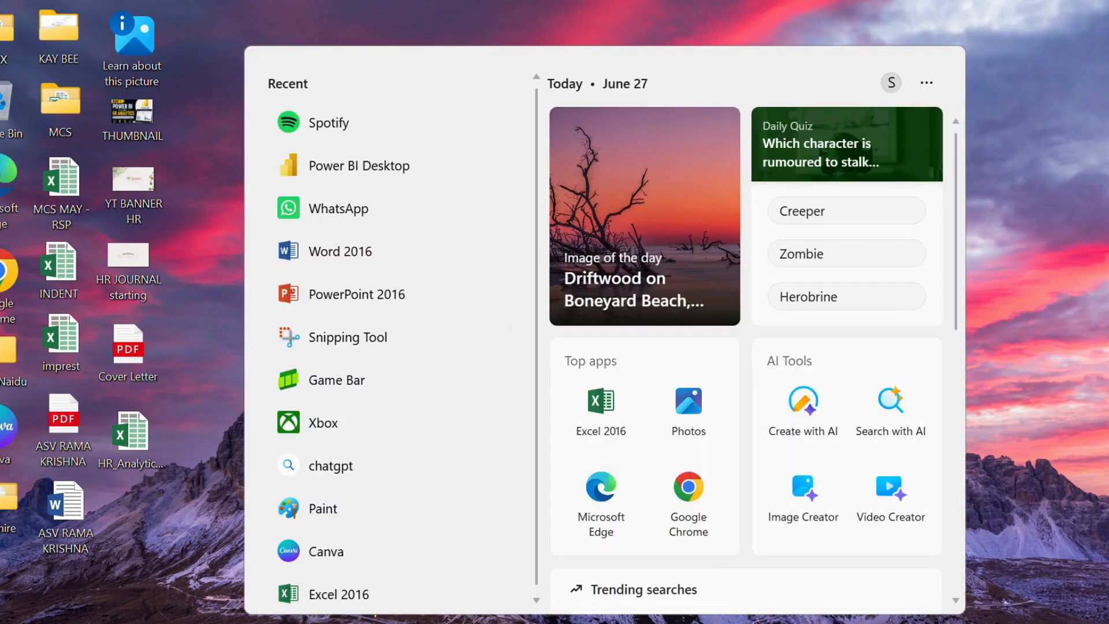
{"action": "type", "text": "powerbi"}
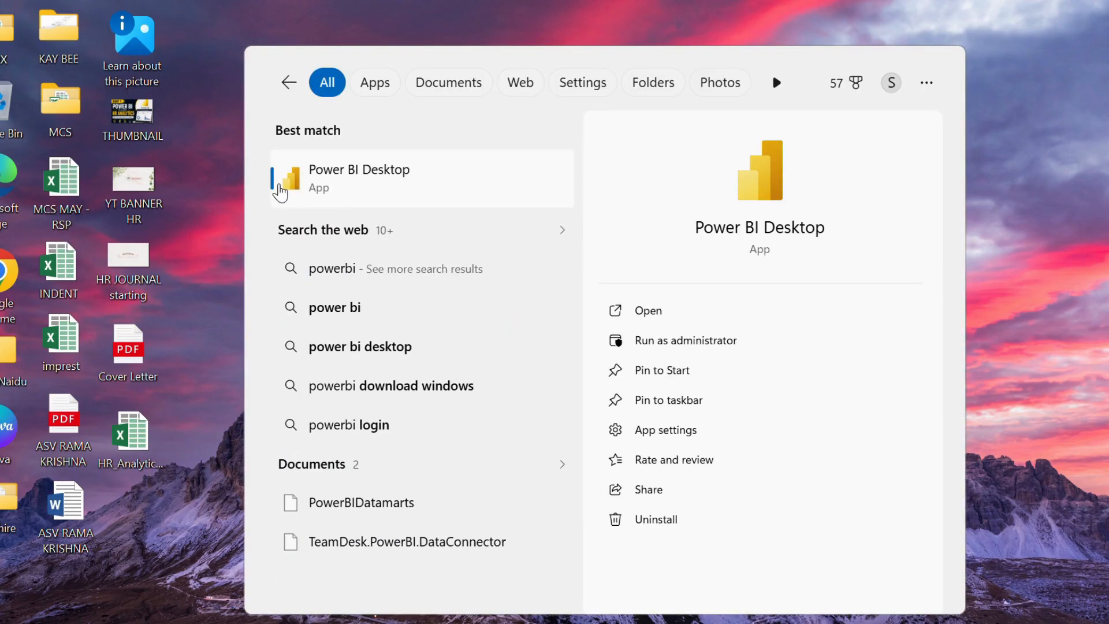
{"action": "left_click", "coordinate": [279, 191]}
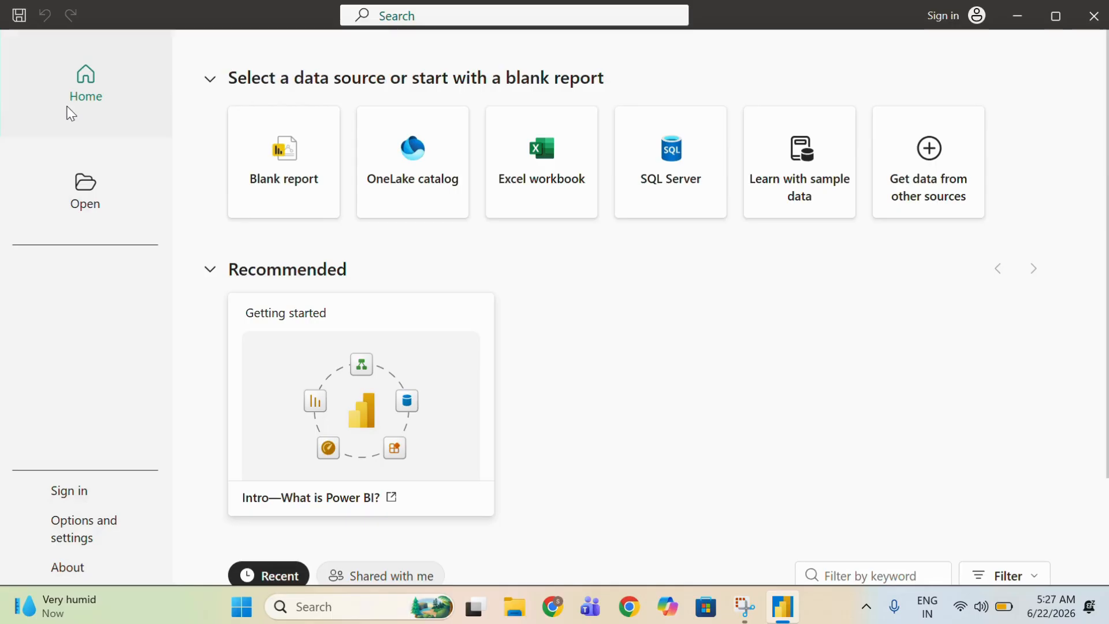
Check the recently opened report files and start a new blank report
{"action": "left_click", "coordinate": [86, 194]}
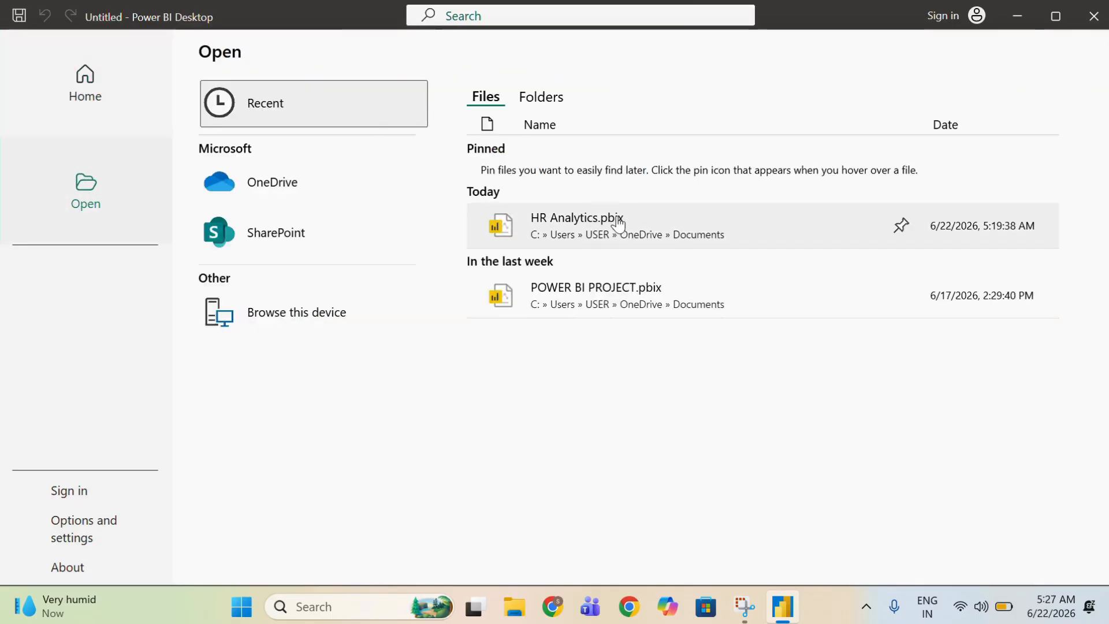
{"action": "left_click", "coordinate": [107, 78]}
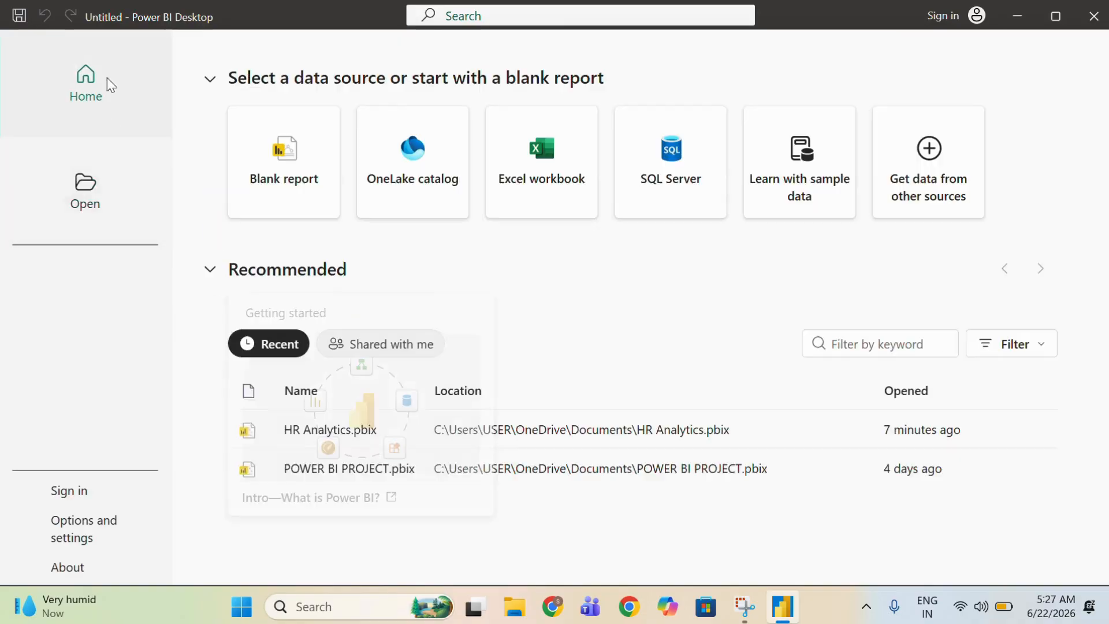
{"action": "left_click", "coordinate": [240, 166]}
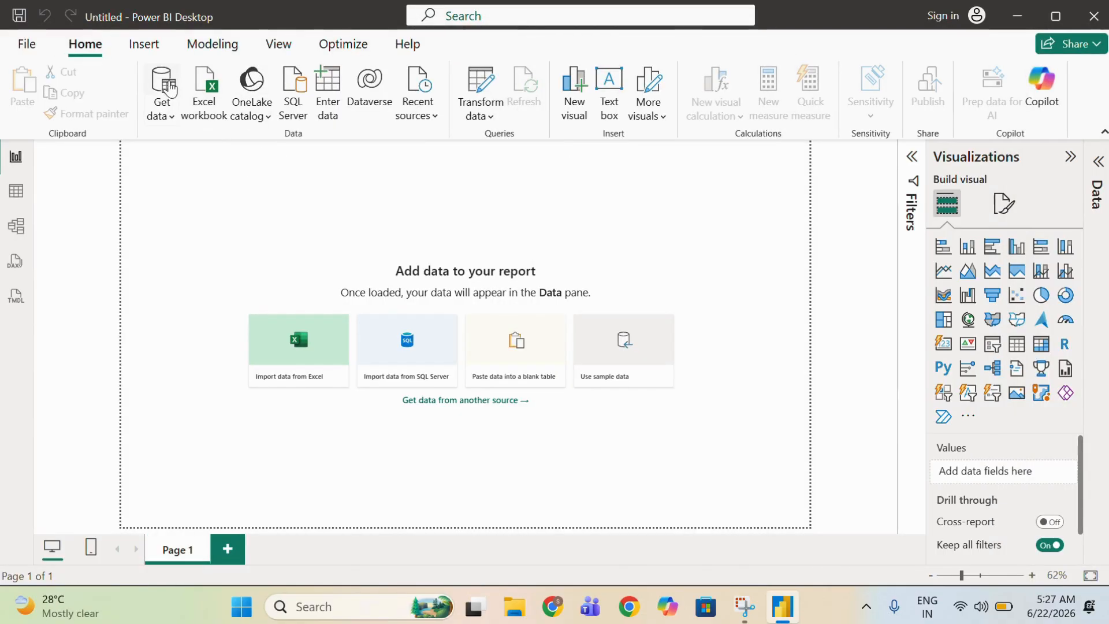
Connect to an Excel Workbook data source using the HR_Analytics_Dataset file on the Desktop
{"action": "left_click", "coordinate": [169, 87]}
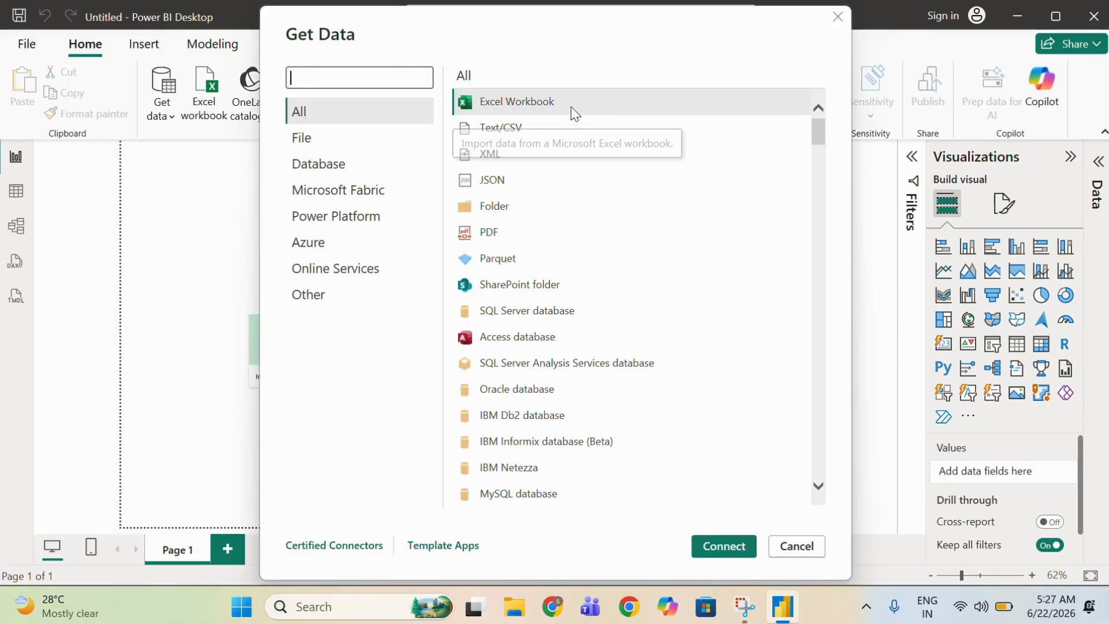
{"action": "left_click", "coordinate": [529, 101]}
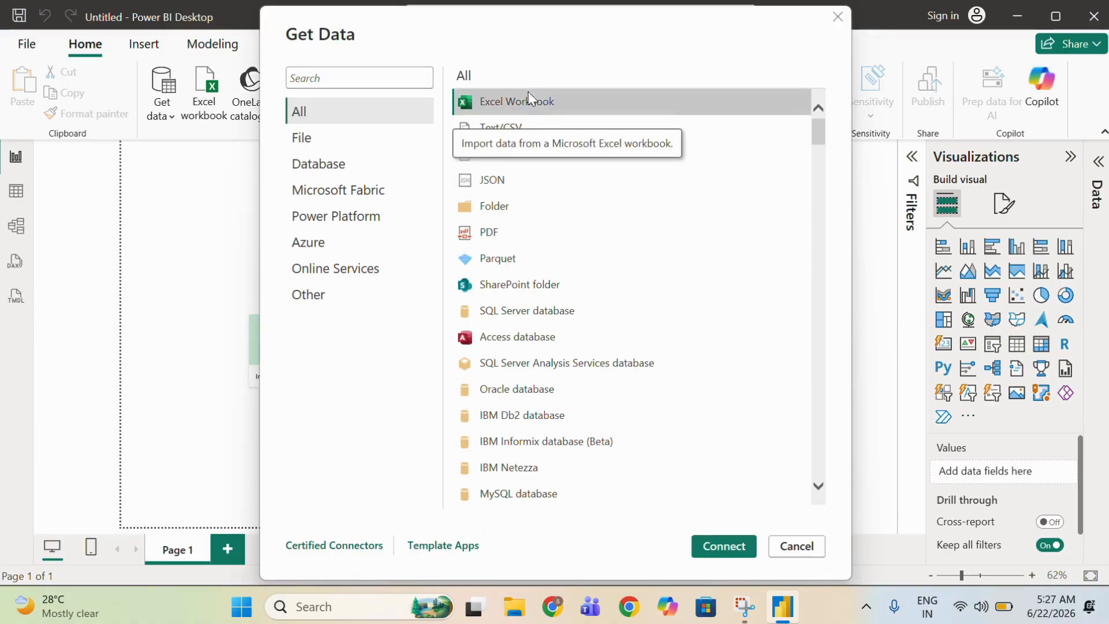
{"action": "left_click", "coordinate": [727, 549]}
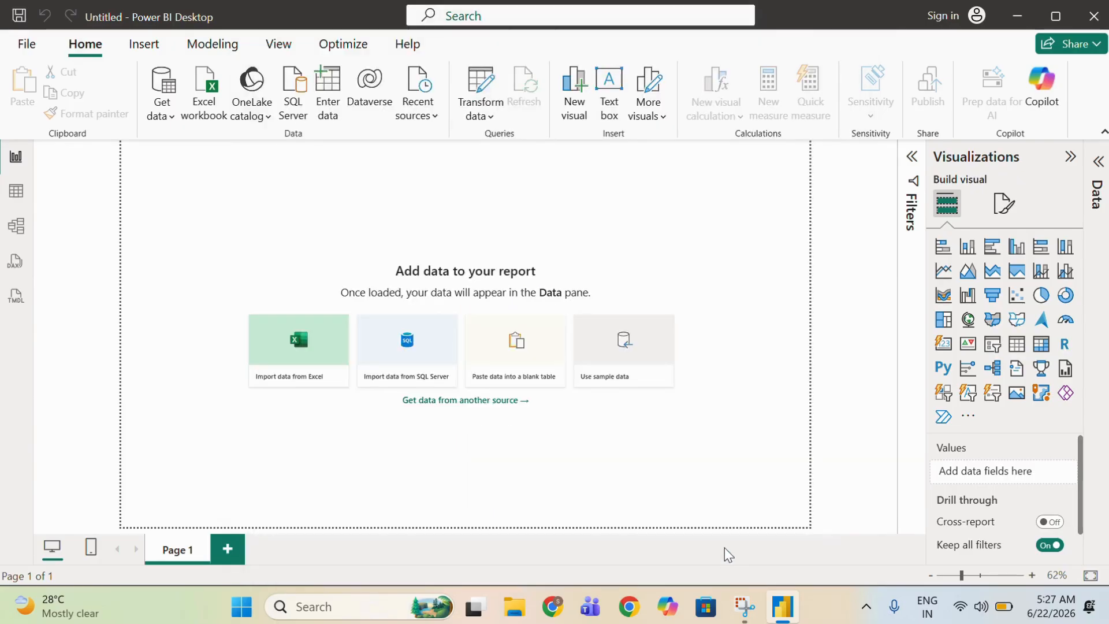
{"action": "scroll", "coordinate": [178, 196], "scroll_direction": "right", "scroll_amount": 1}
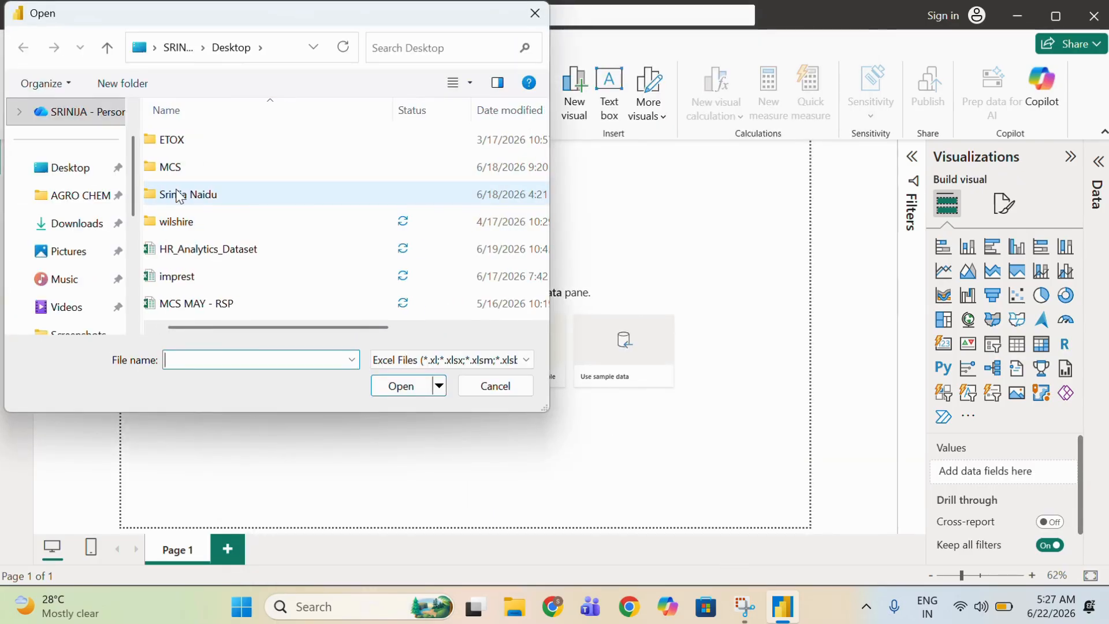
{"action": "left_click", "coordinate": [190, 260]}
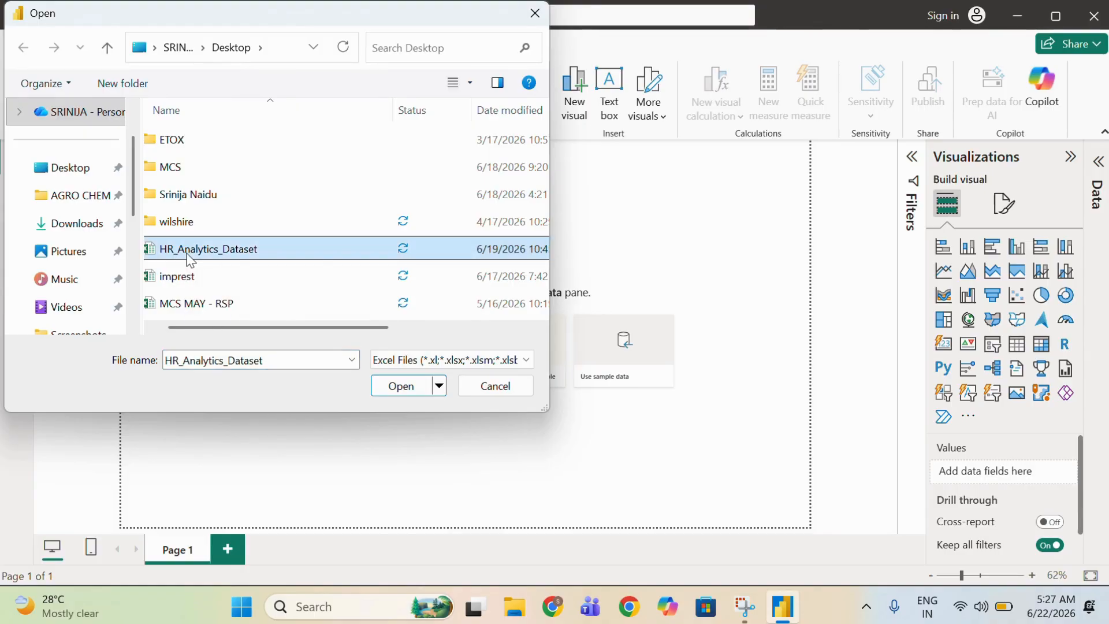
{"action": "left_click", "coordinate": [407, 387]}
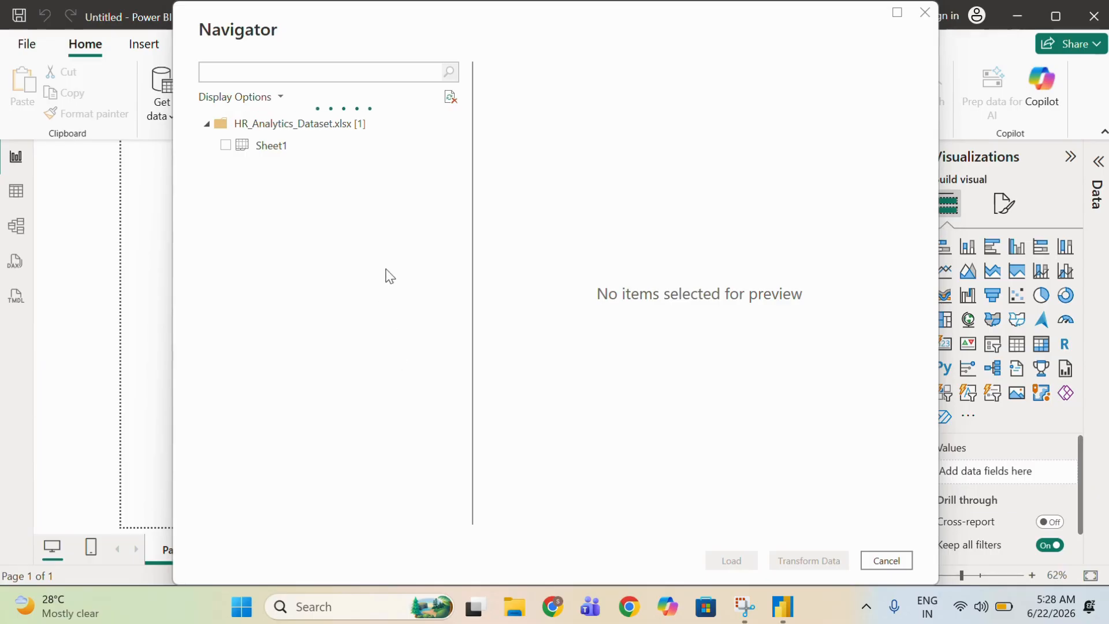
Choose Sheet1 of HR_Analytics_Dataset.xlsx and load it into the report
{"action": "left_click", "coordinate": [259, 146]}
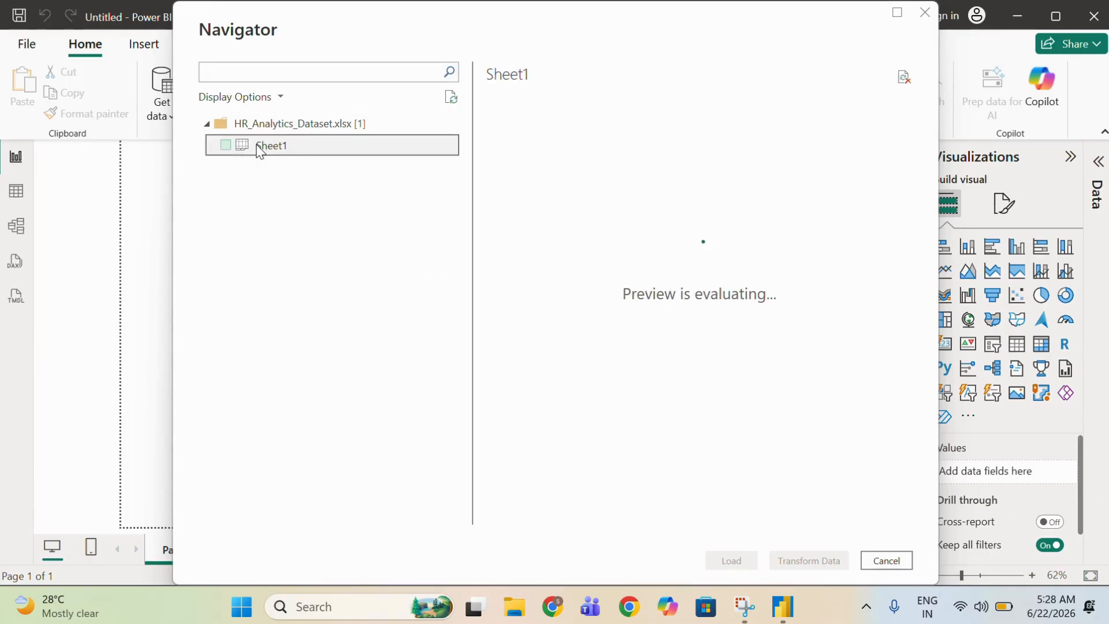
{"action": "left_click", "coordinate": [227, 145]}
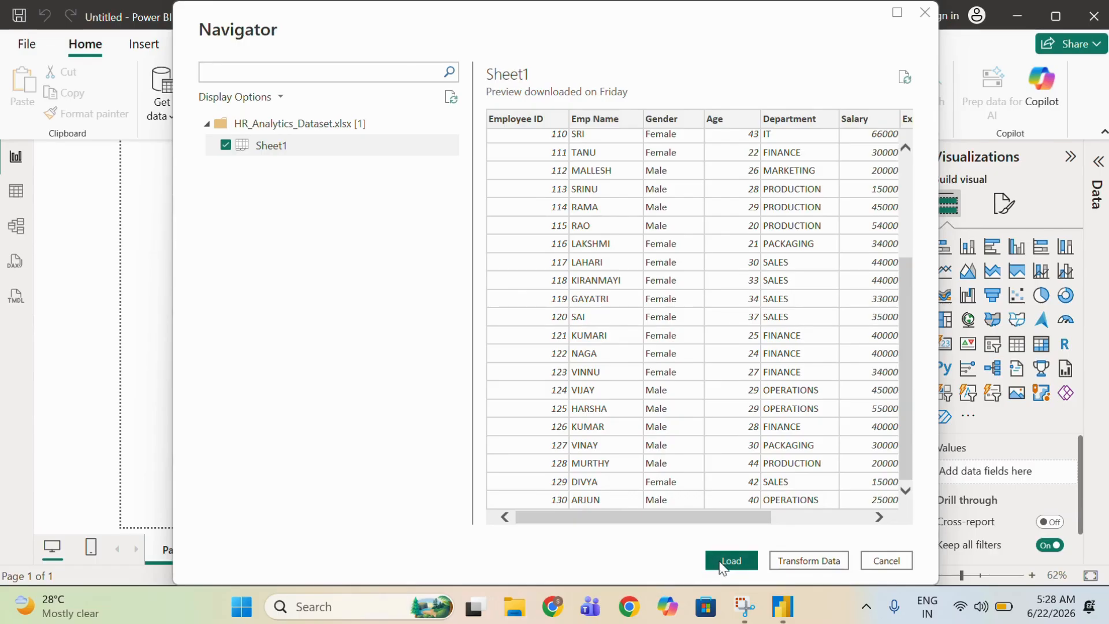
{"action": "left_click", "coordinate": [719, 560]}
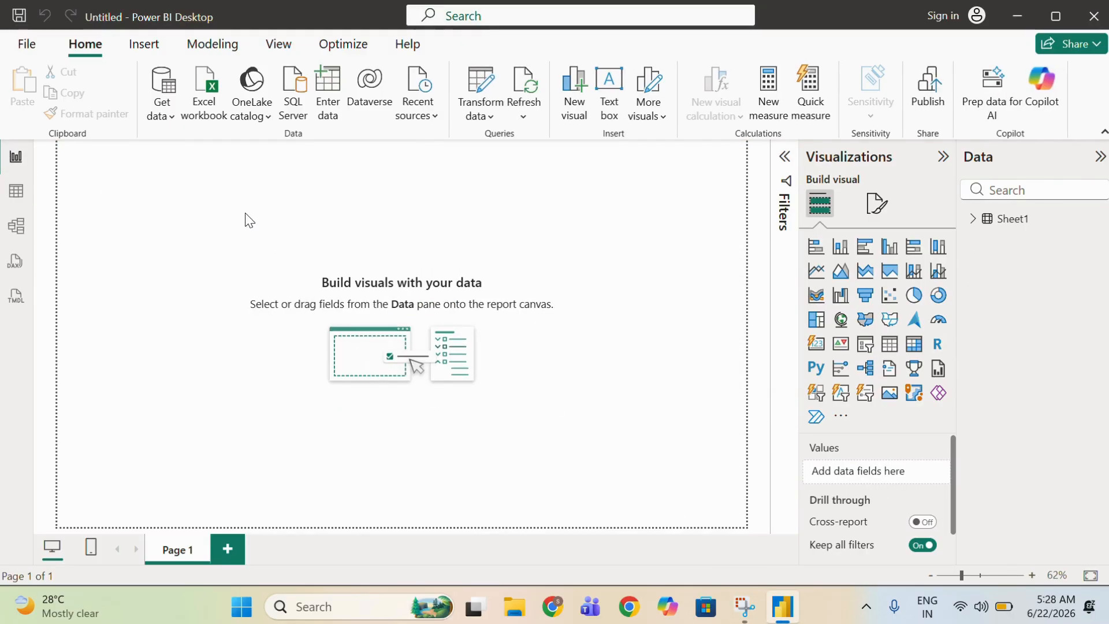
Examine the loaded Sheet1 records in Table view, including the filter values of the Employee ID column
{"action": "left_click", "coordinate": [20, 198]}
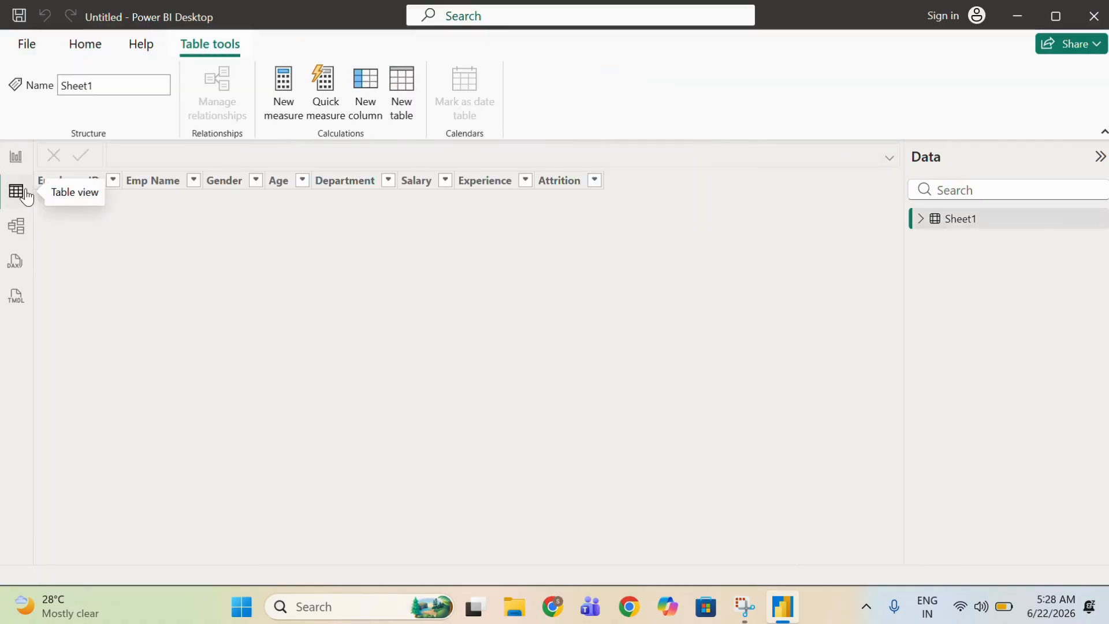
{"action": "left_click", "coordinate": [108, 182]}
{"action": "left_click", "coordinate": [113, 180]}
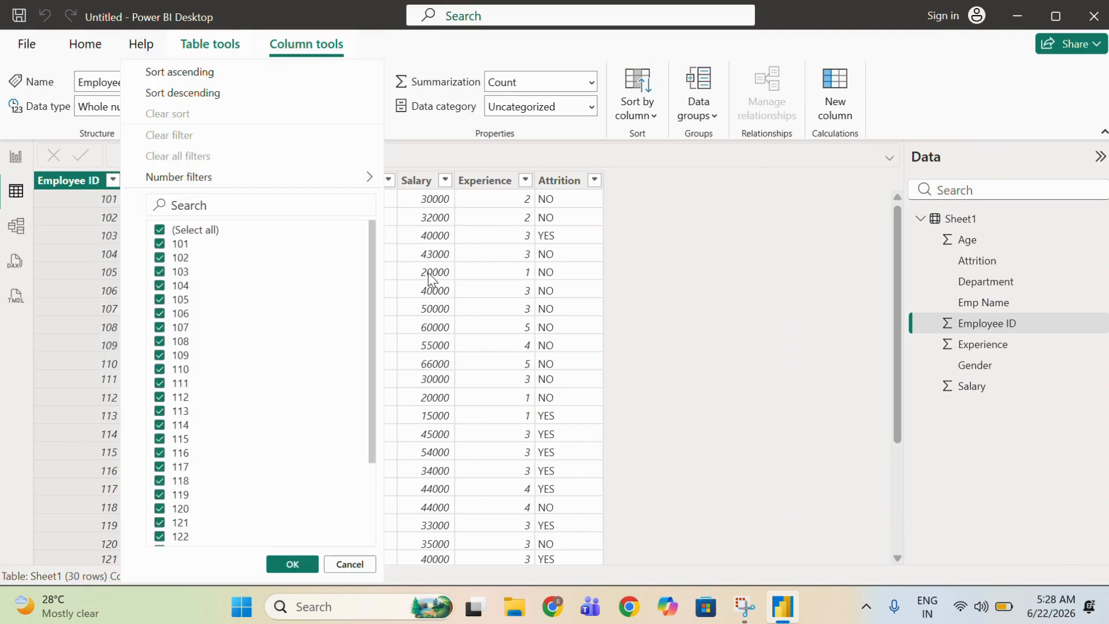
{"action": "left_click", "coordinate": [700, 335]}
{"action": "scroll", "coordinate": [310, 340], "scroll_direction": "down", "scroll_amount": 4}
{"action": "scroll", "coordinate": [310, 340], "scroll_direction": "up", "scroll_amount": 4}
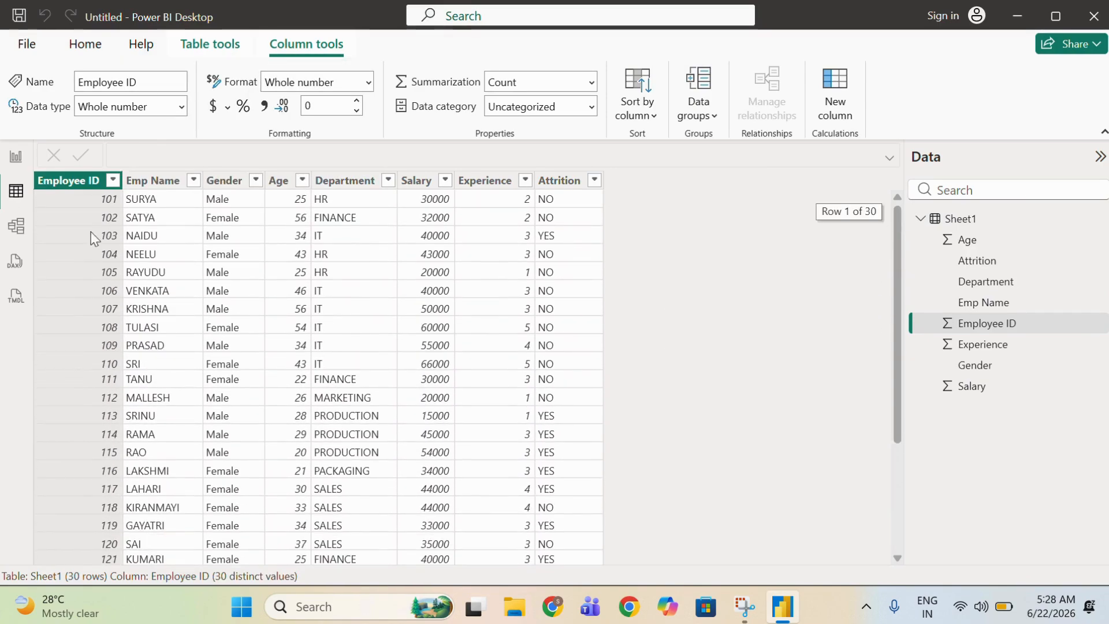
Return to Report view and look over the available file commands before going back to the blank canvas
{"action": "left_click", "coordinate": [19, 153]}
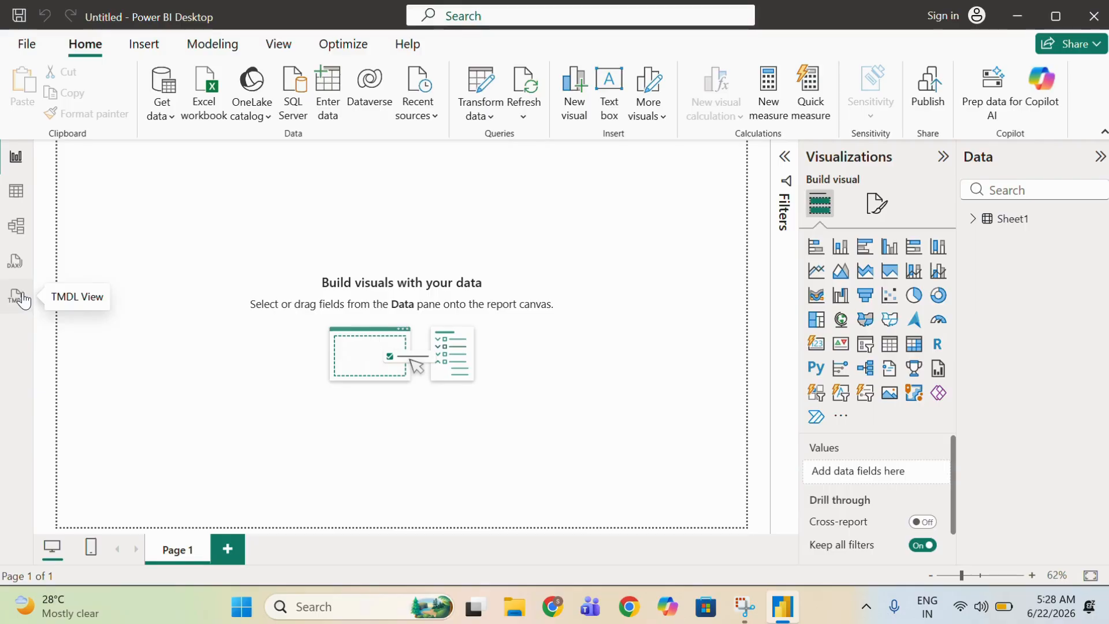
{"action": "left_click", "coordinate": [25, 41]}
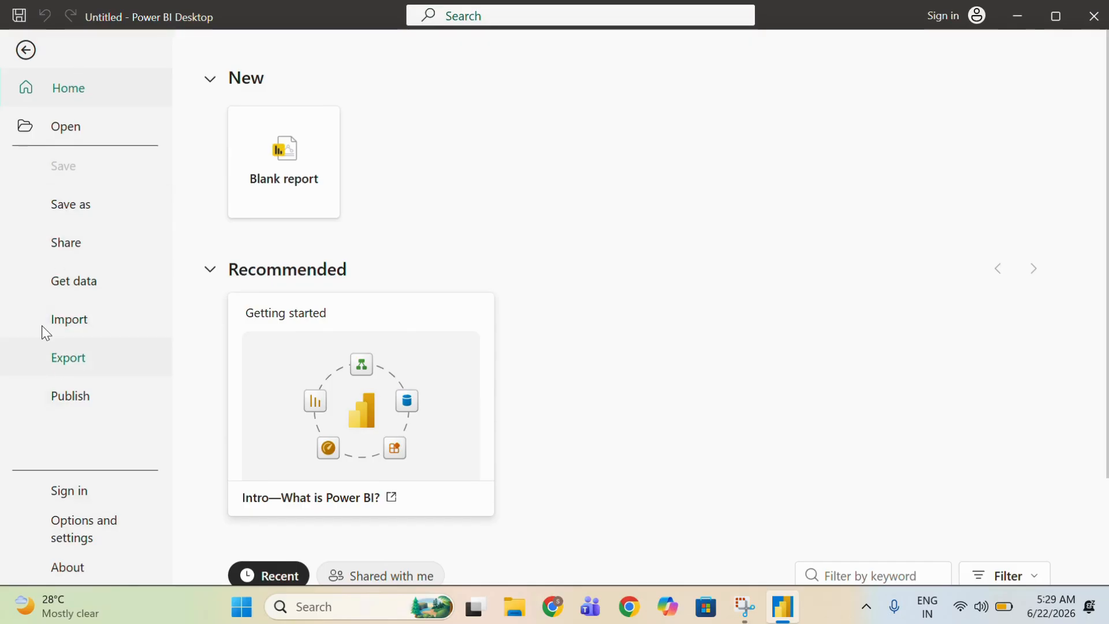
{"action": "left_click", "coordinate": [25, 49]}
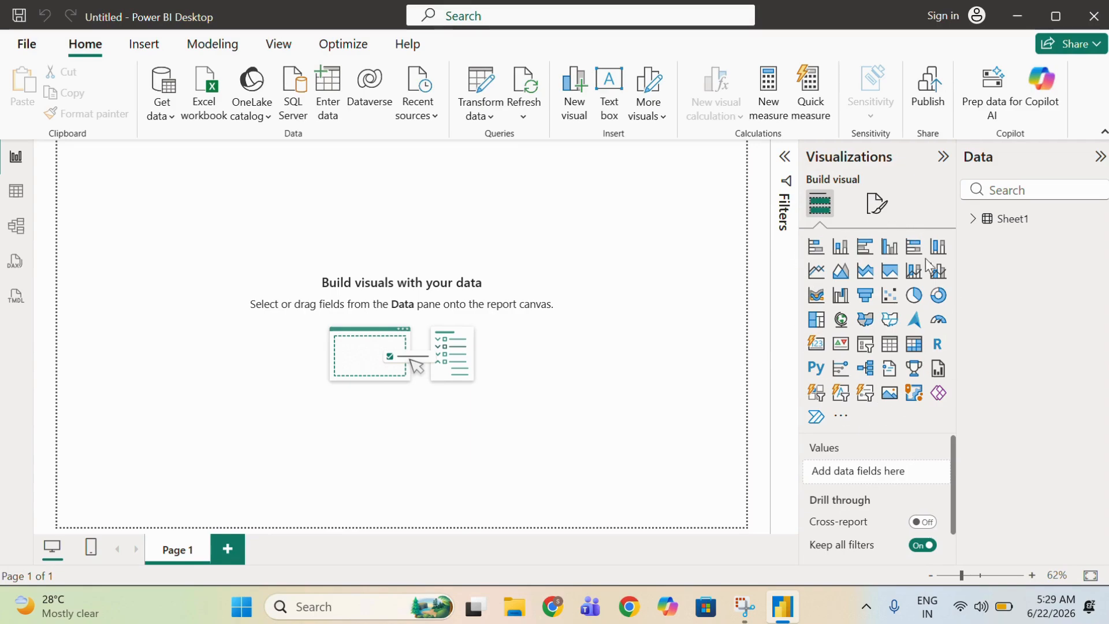
Expand the Sheet1 field list and compare its fields with the records in Table view before returning to Report view
{"action": "left_click", "coordinate": [989, 224]}
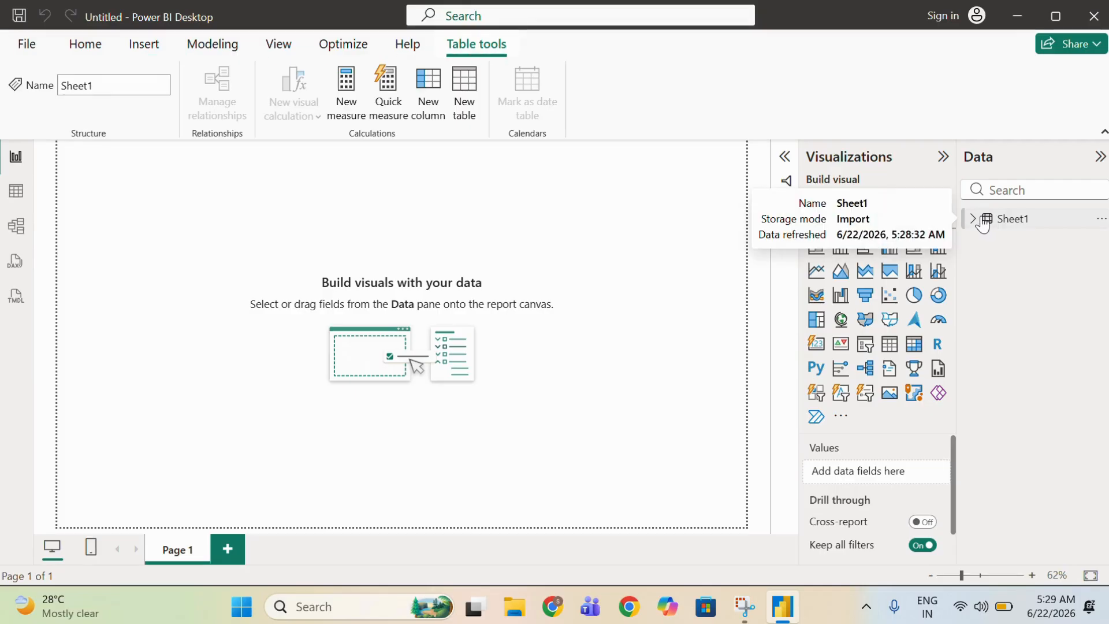
{"action": "left_click", "coordinate": [972, 221]}
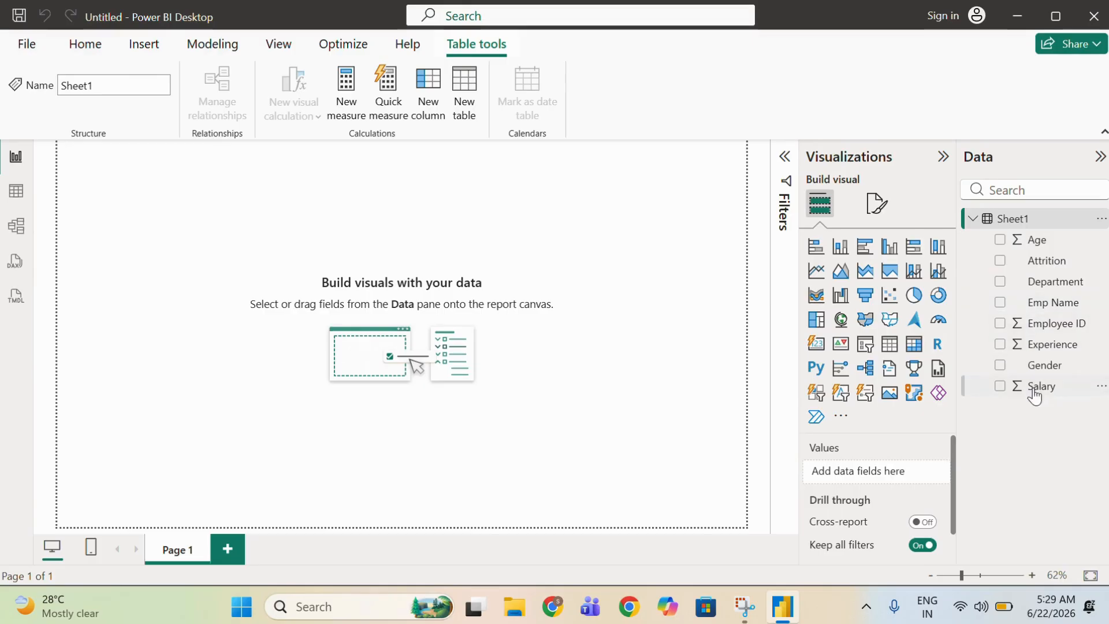
{"action": "left_click", "coordinate": [16, 191]}
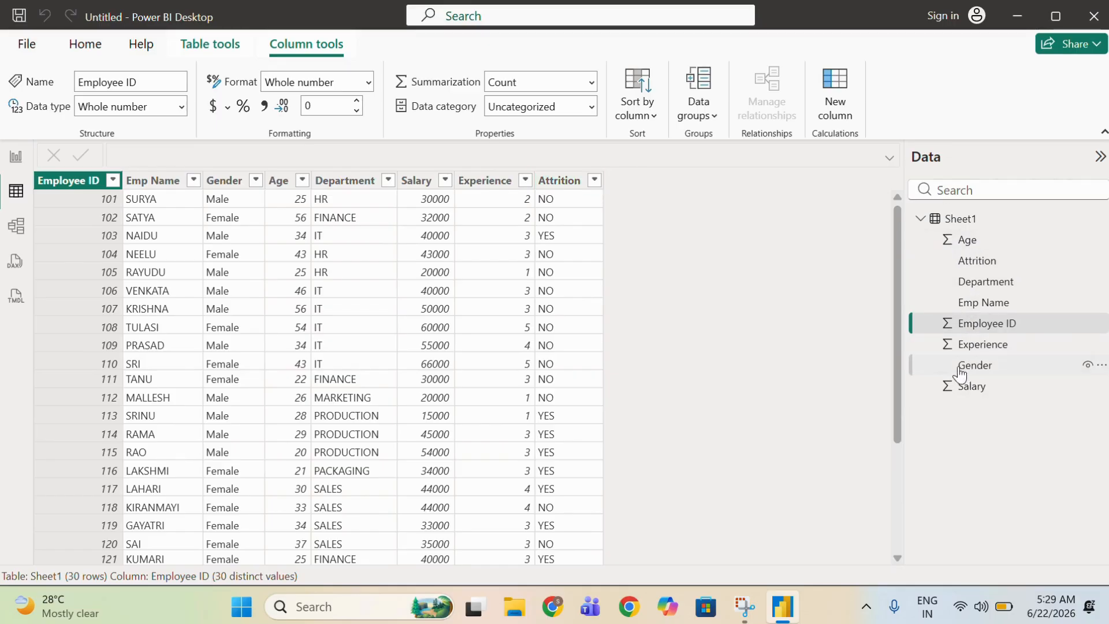
{"action": "left_click", "coordinate": [15, 157]}
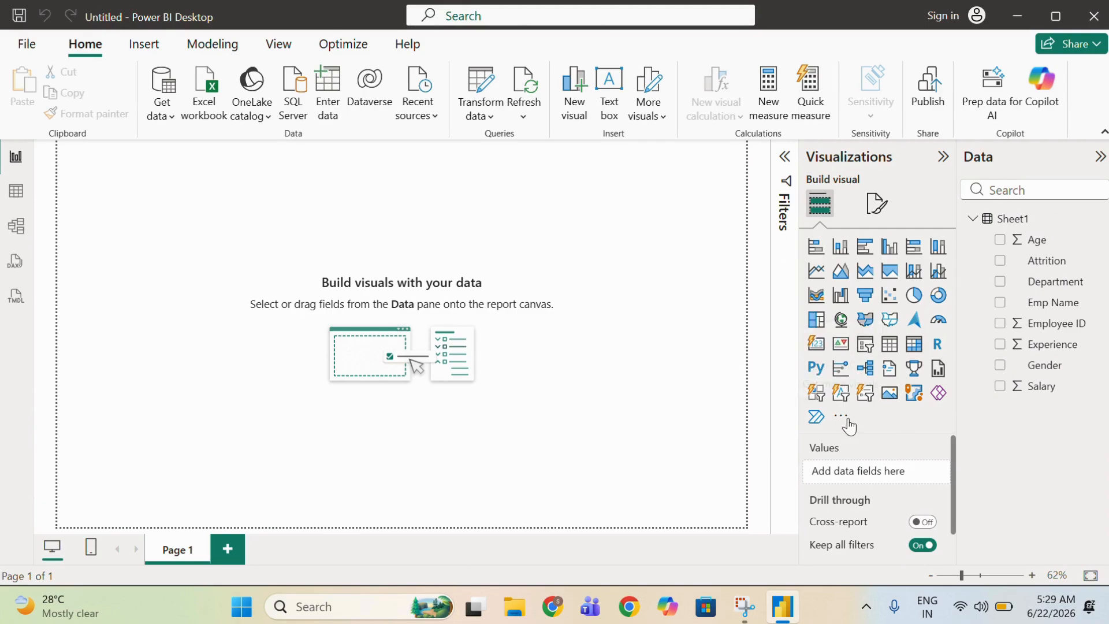
Add an empty stacked bar chart to the page and review its axis, legend, small multiples and drill-through field options
{"action": "left_click", "coordinate": [818, 254]}
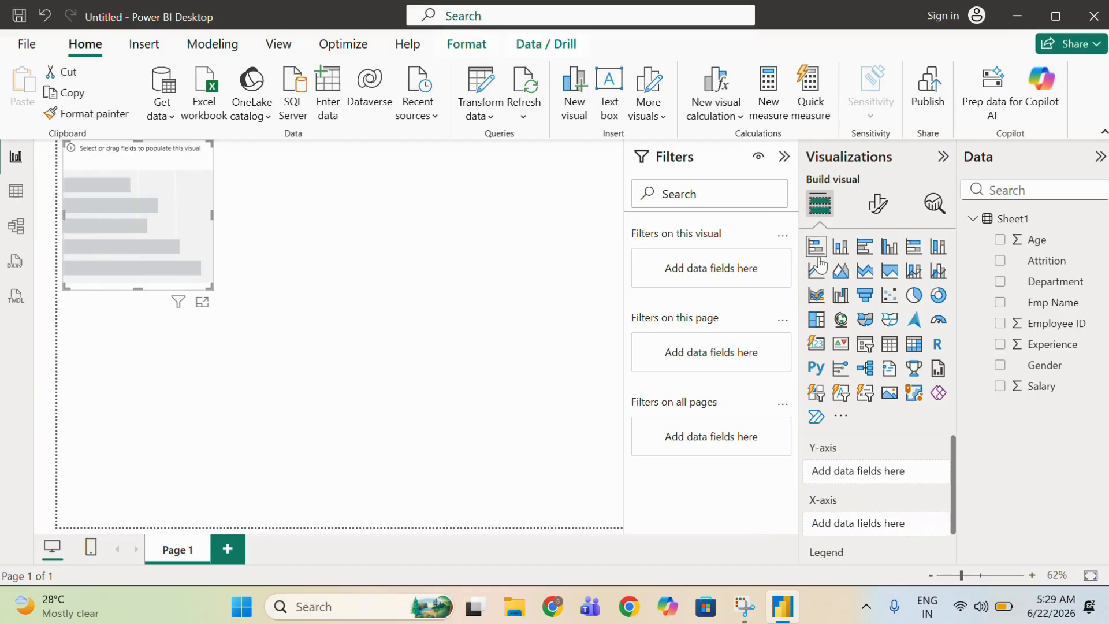
{"action": "scroll", "coordinate": [866, 453], "scroll_direction": "down", "scroll_amount": 3}
{"action": "scroll", "coordinate": [864, 448], "scroll_direction": "up", "scroll_amount": 4}
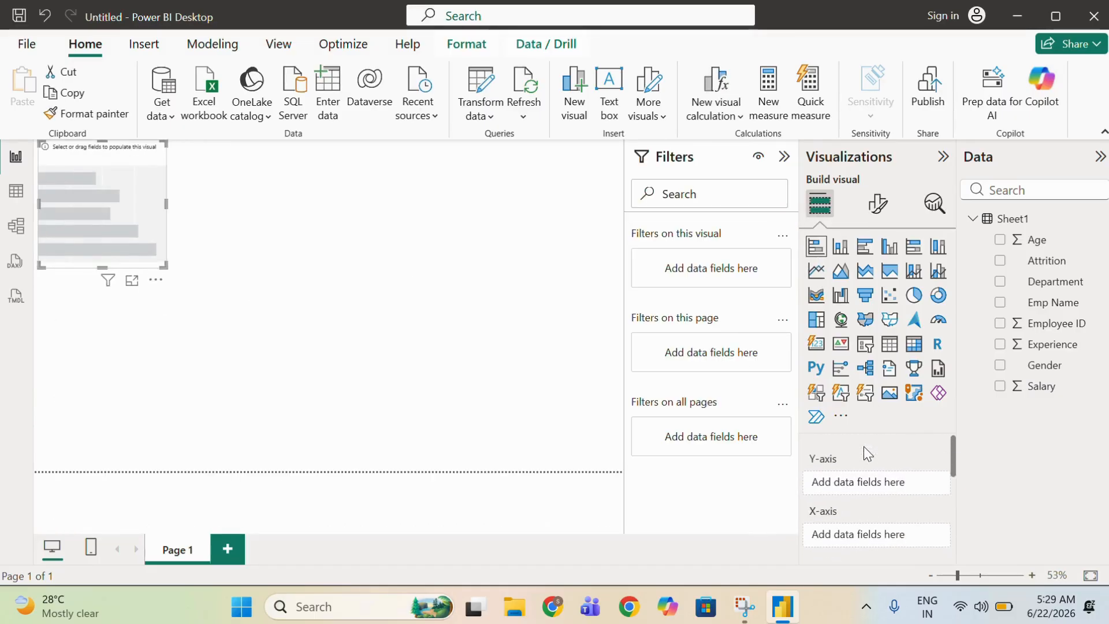
{"action": "scroll", "coordinate": [863, 508], "scroll_direction": "down", "scroll_amount": 1}
{"action": "scroll", "coordinate": [863, 508], "scroll_direction": "down", "scroll_amount": 3}
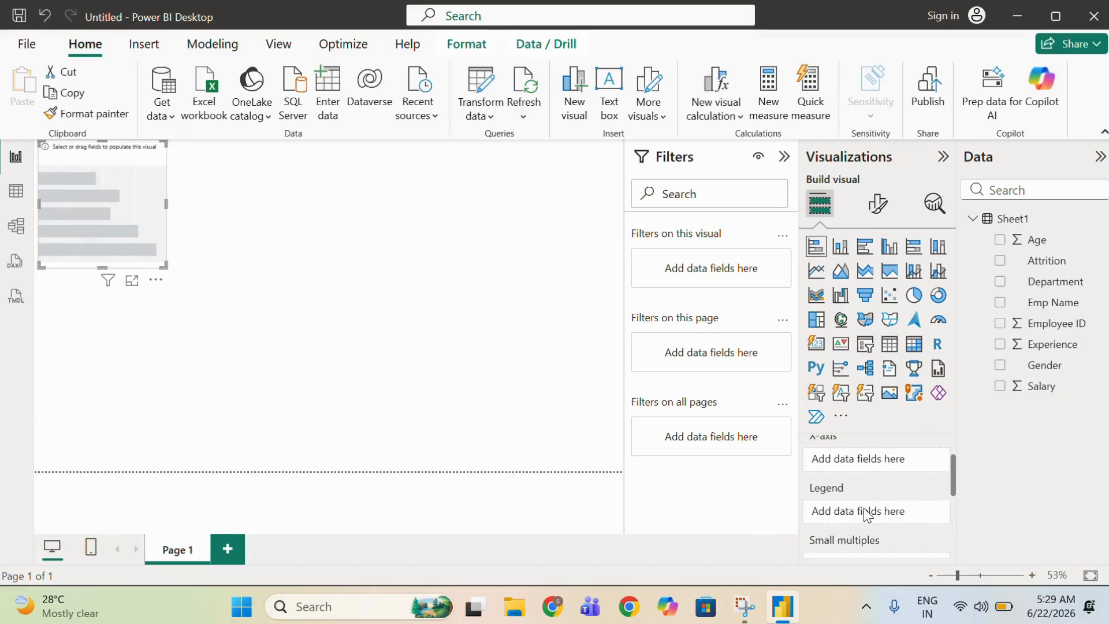
{"action": "scroll", "coordinate": [865, 504], "scroll_direction": "down", "scroll_amount": 2}
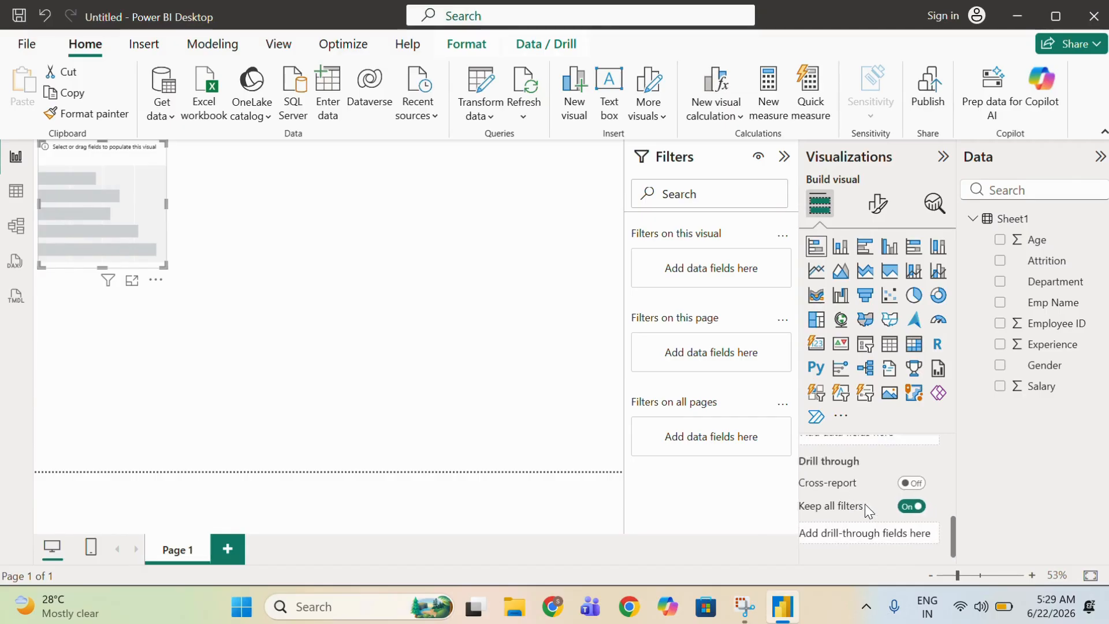
{"action": "scroll", "coordinate": [865, 504], "scroll_direction": "up", "scroll_amount": 5}
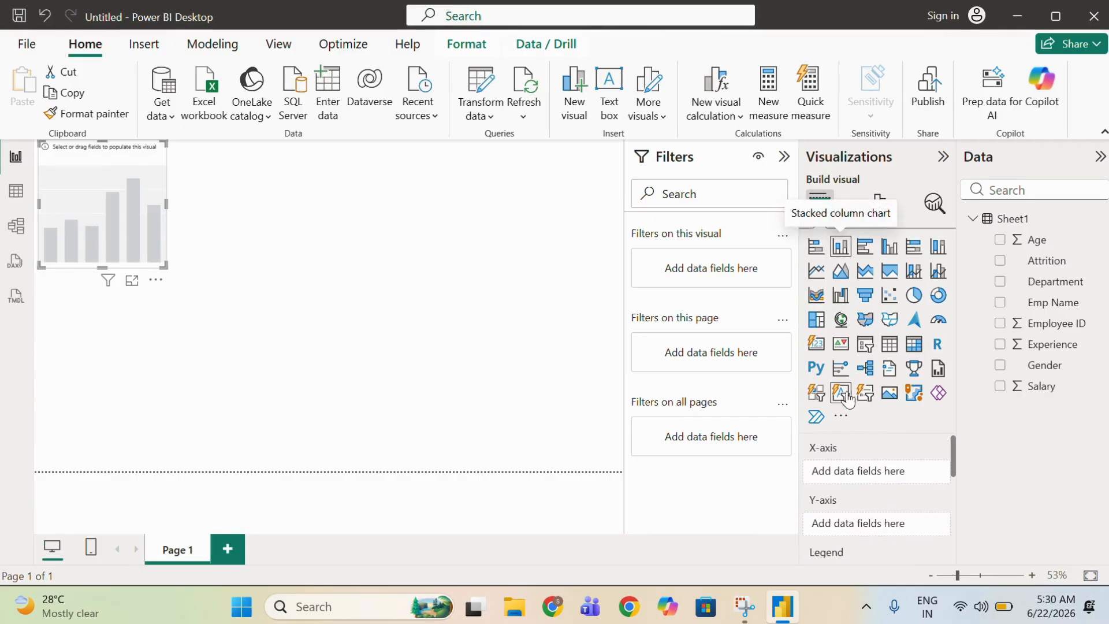
Try the empty visual as a stacked column chart and a clustered bar chart, reviewing the field options of each
{"action": "scroll", "coordinate": [836, 498], "scroll_direction": "down", "scroll_amount": 3}
{"action": "scroll", "coordinate": [837, 499], "scroll_direction": "up", "scroll_amount": 5}
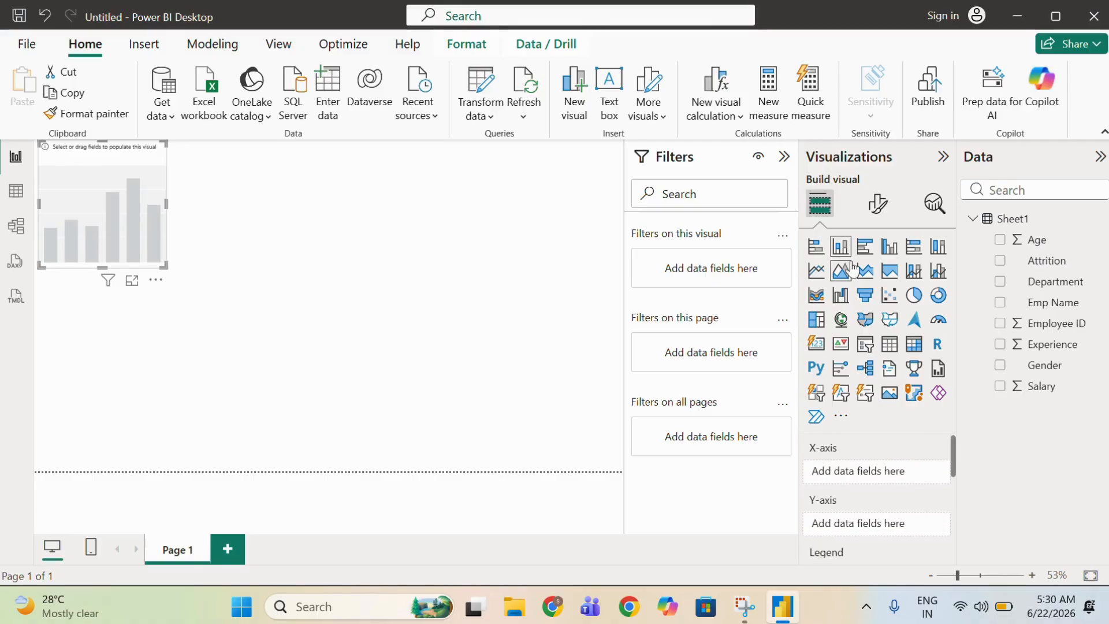
{"action": "left_click", "coordinate": [866, 247]}
{"action": "scroll", "coordinate": [903, 535], "scroll_direction": "down", "scroll_amount": 3}
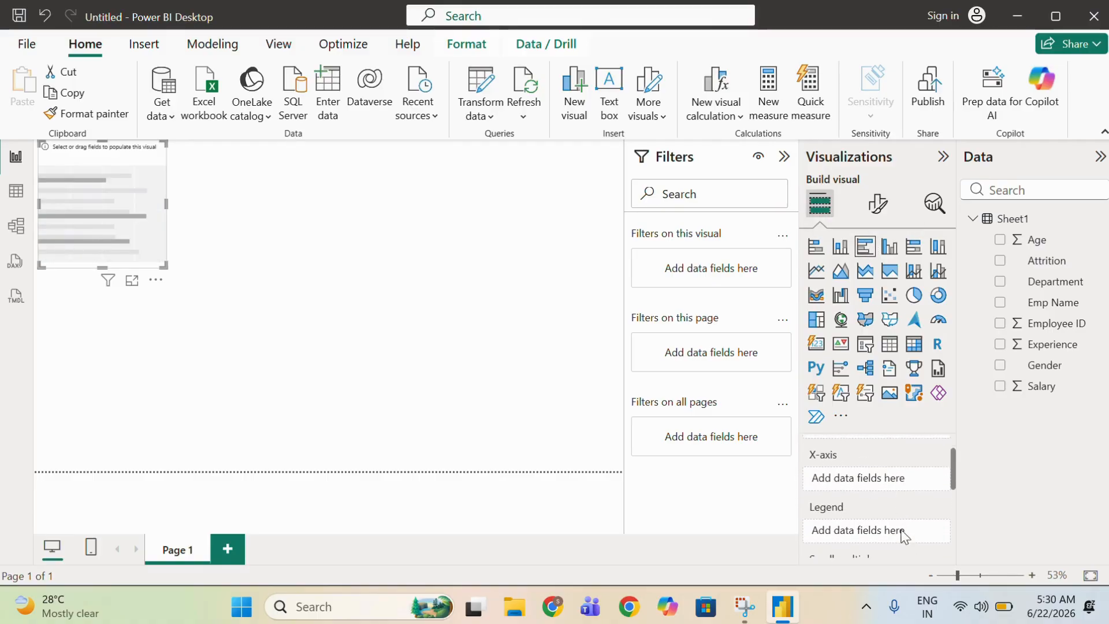
{"action": "scroll", "coordinate": [904, 536], "scroll_direction": "down", "scroll_amount": 3}
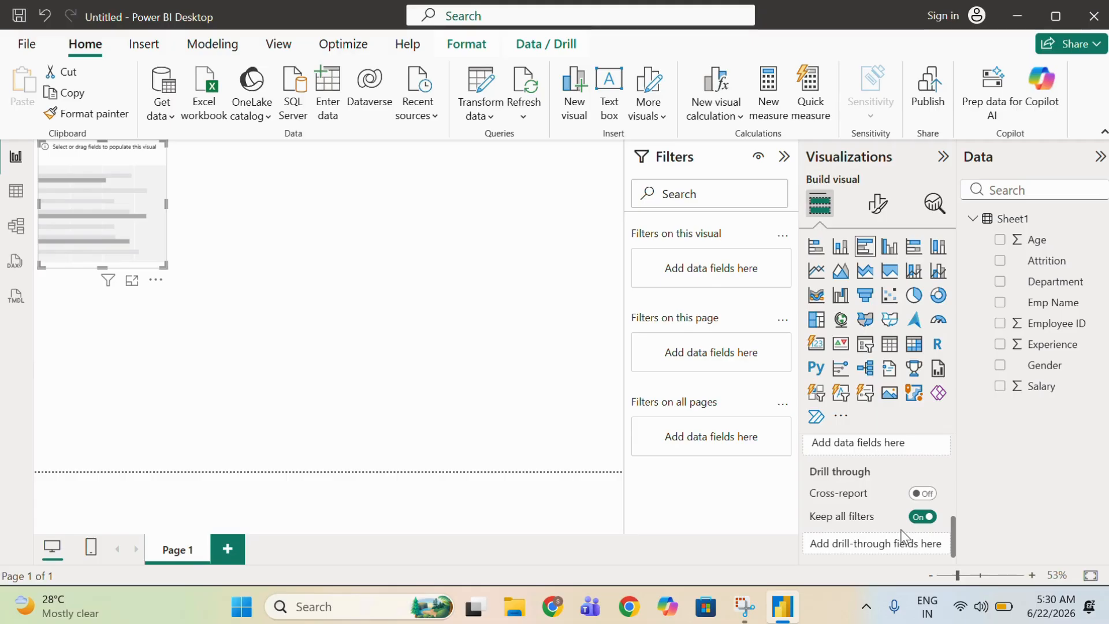
{"action": "scroll", "coordinate": [903, 536], "scroll_direction": "up", "scroll_amount": 5}
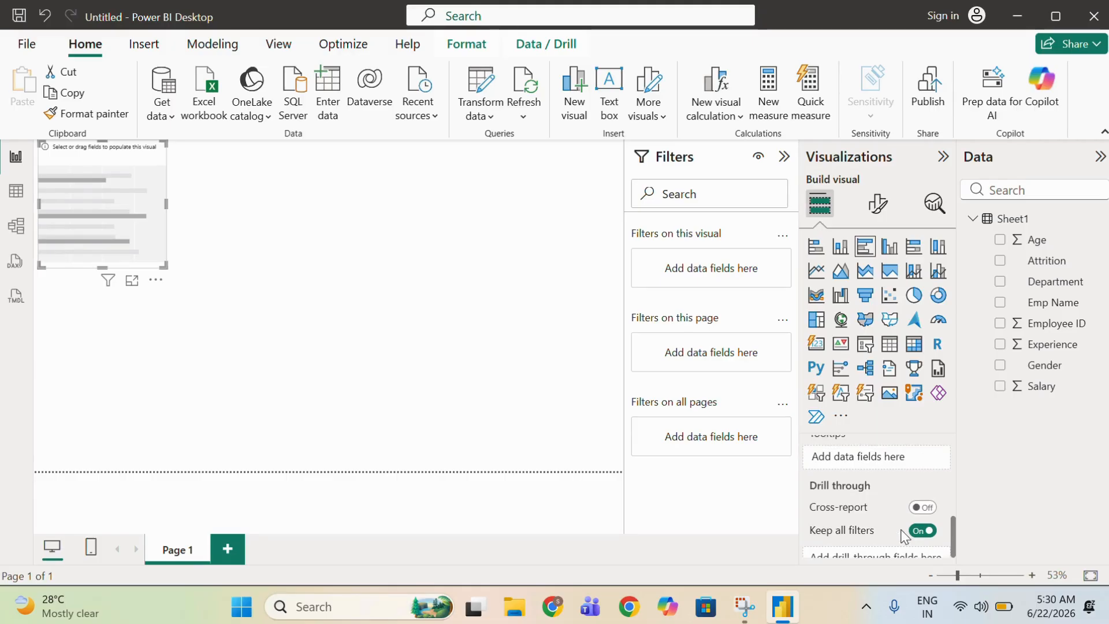
Change the empty visual to a clustered column chart and review its field options down to Drill through
{"action": "left_click", "coordinate": [890, 246]}
{"action": "scroll", "coordinate": [872, 445], "scroll_direction": "down", "scroll_amount": 3}
{"action": "scroll", "coordinate": [872, 444], "scroll_direction": "down", "scroll_amount": 3}
{"action": "scroll", "coordinate": [873, 445], "scroll_direction": "up", "scroll_amount": 5}
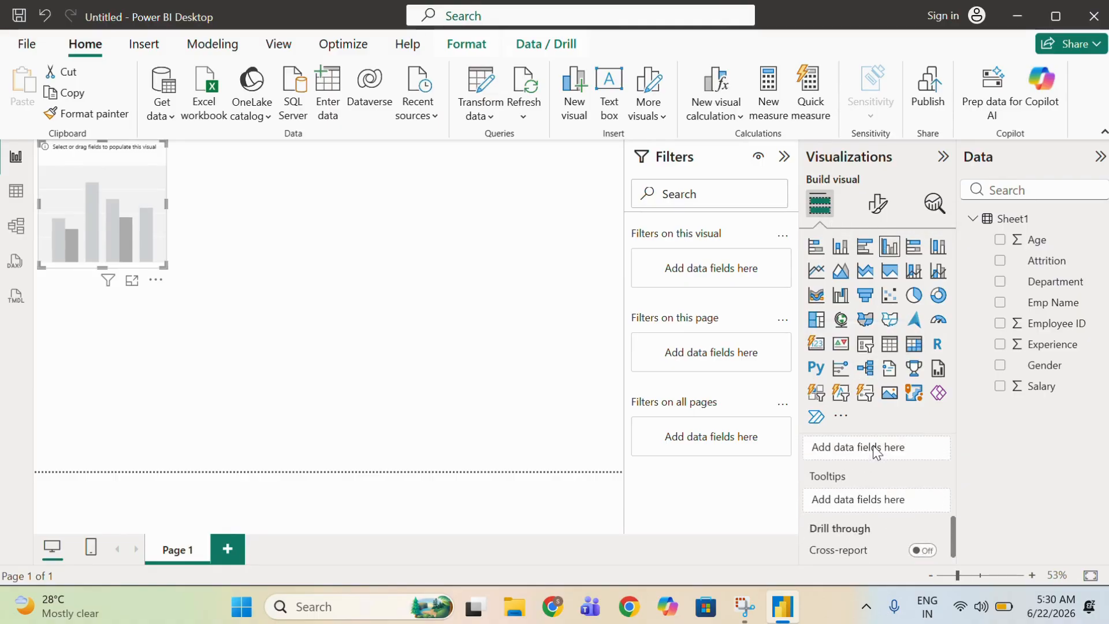
Change the visual to a 100% stacked bar chart and enlarge it to about 2.5 times its width and twice its height
{"action": "left_click", "coordinate": [913, 246]}
{"action": "scroll", "coordinate": [879, 511], "scroll_direction": "down", "scroll_amount": 1}
{"action": "scroll", "coordinate": [879, 512], "scroll_direction": "down", "scroll_amount": 4}
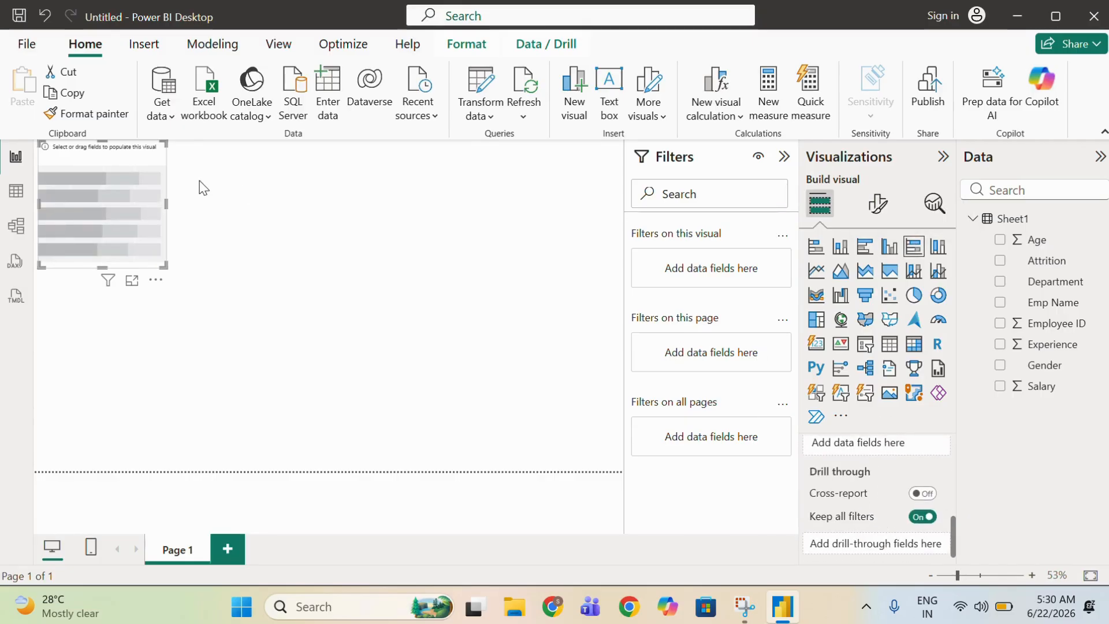
{"action": "left_click_drag", "start_coordinate": [165, 267], "coordinate": [364, 389]}
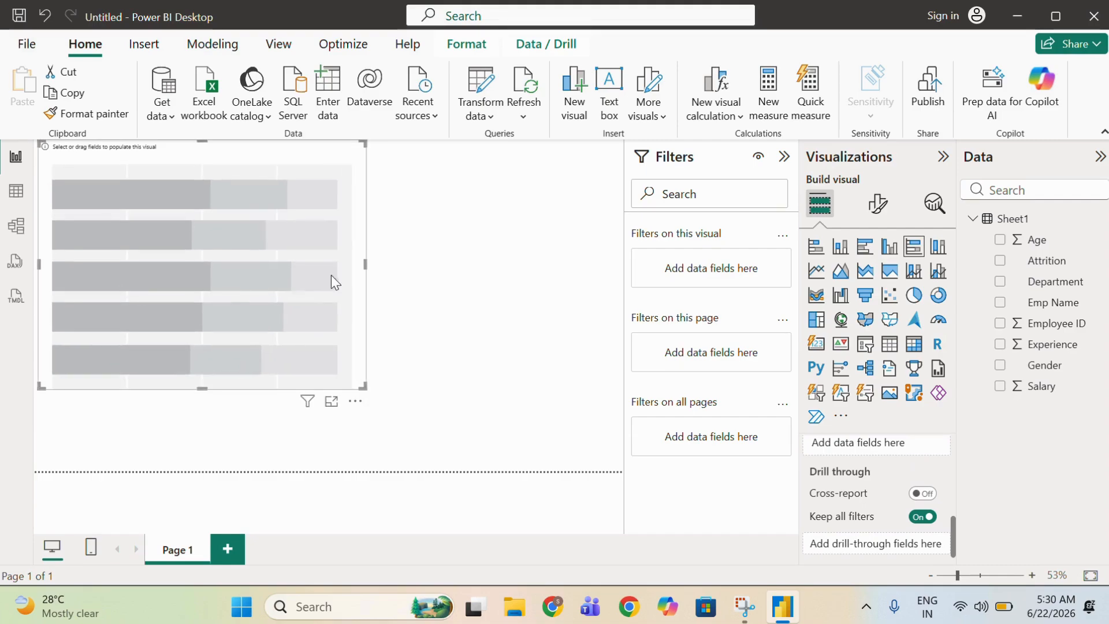
Switch to Table view and sort the Sheet1 records by Employee ID, first in ascending and finally in descending order
{"action": "left_click", "coordinate": [16, 191]}
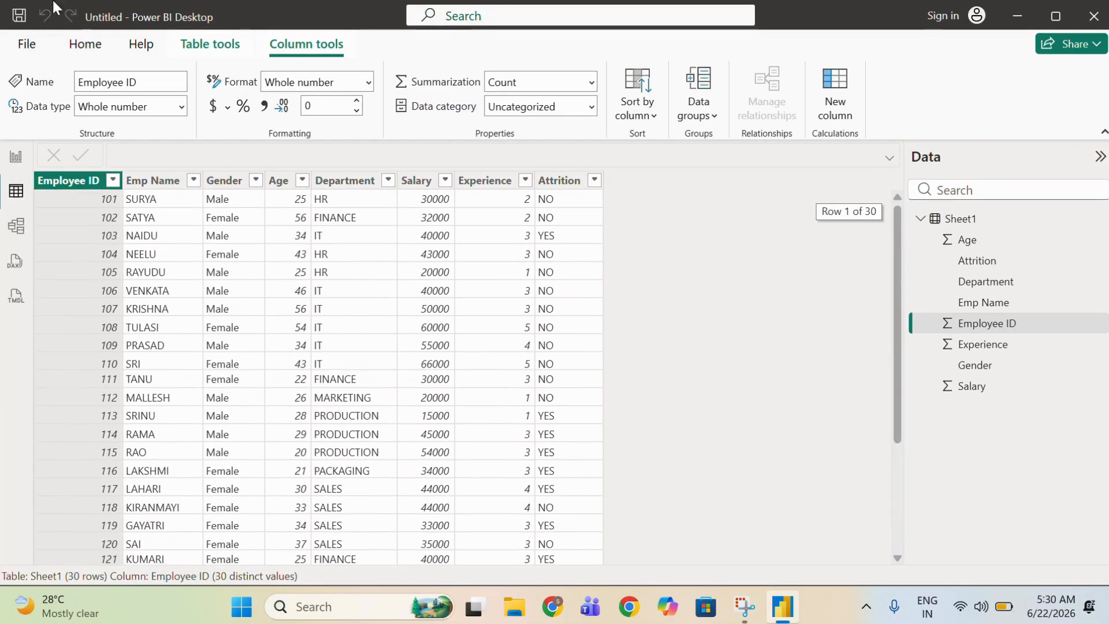
{"action": "left_click", "coordinate": [113, 181]}
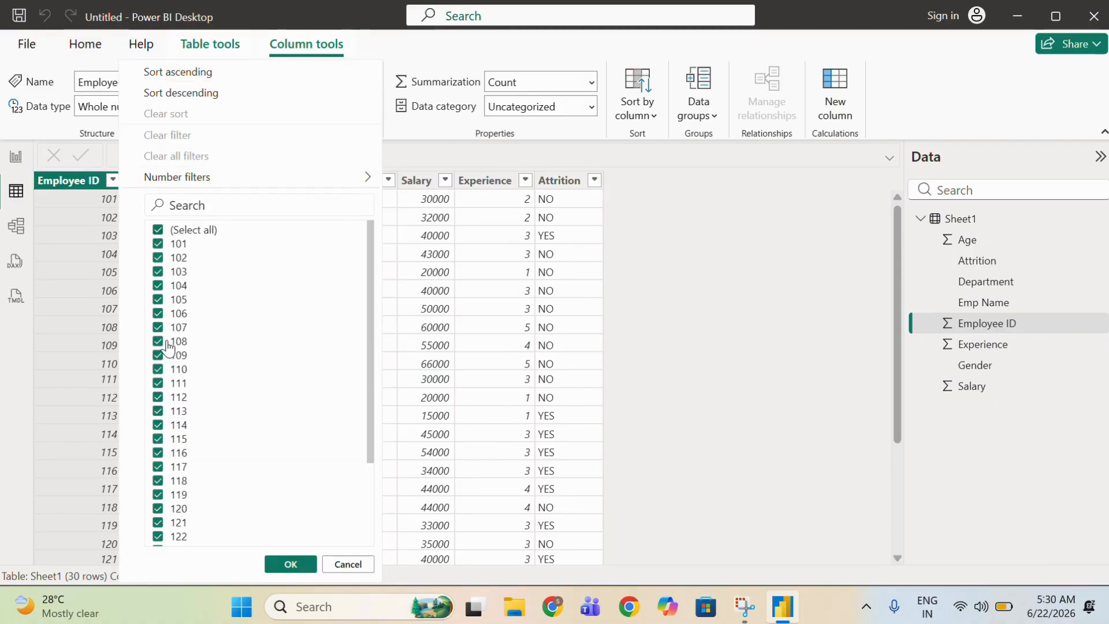
{"action": "left_click", "coordinate": [178, 72]}
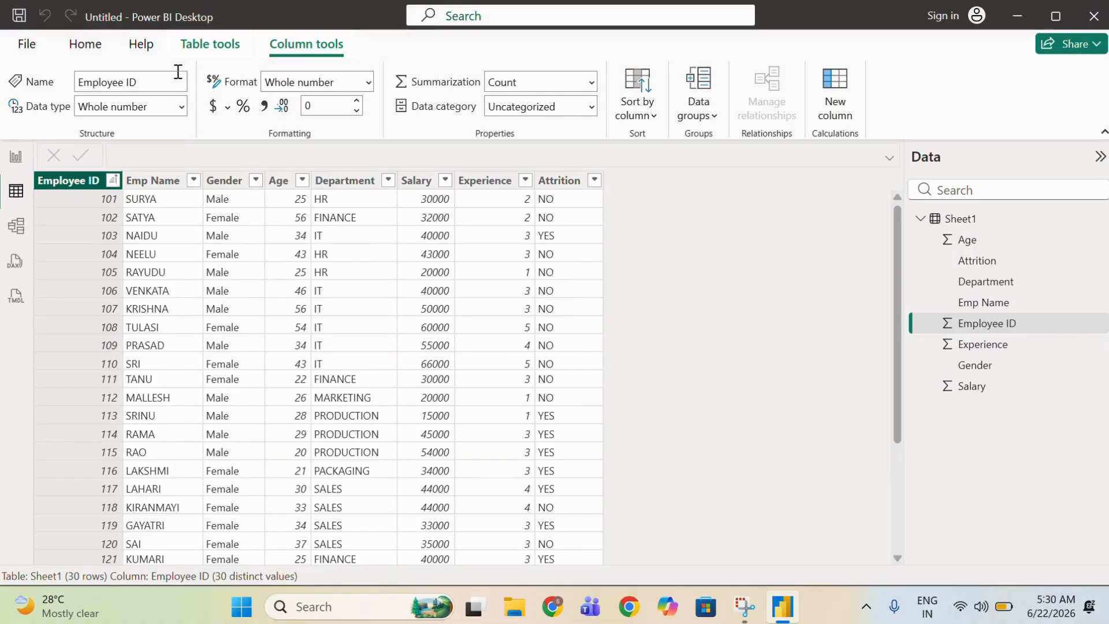
{"action": "left_click", "coordinate": [112, 181]}
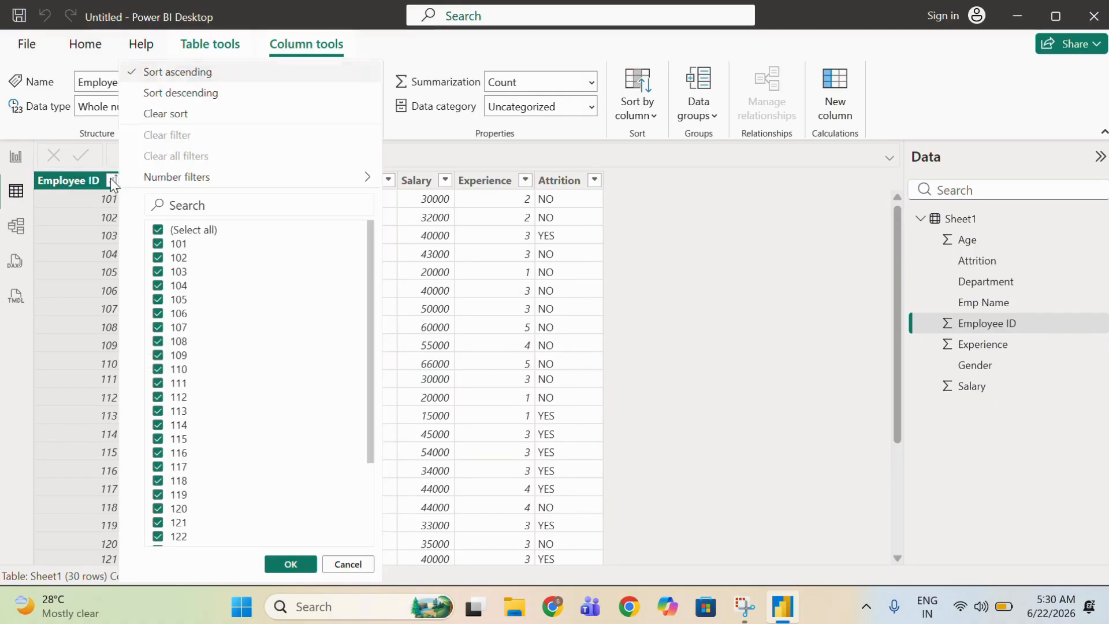
{"action": "left_click", "coordinate": [156, 91]}
{"action": "scroll", "coordinate": [103, 227], "scroll_direction": "down", "scroll_amount": 3}
{"action": "scroll", "coordinate": [103, 226], "scroll_direction": "up", "scroll_amount": 3}
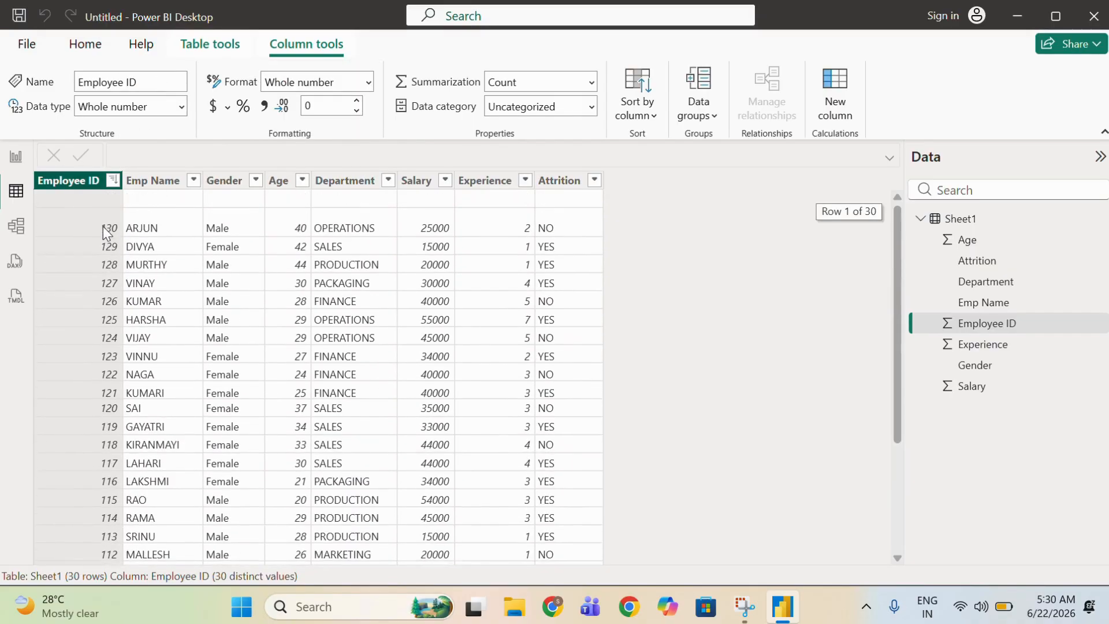
Sort the records by Emp Name in ascending order and clear that sort again
{"action": "left_click", "coordinate": [173, 181]}
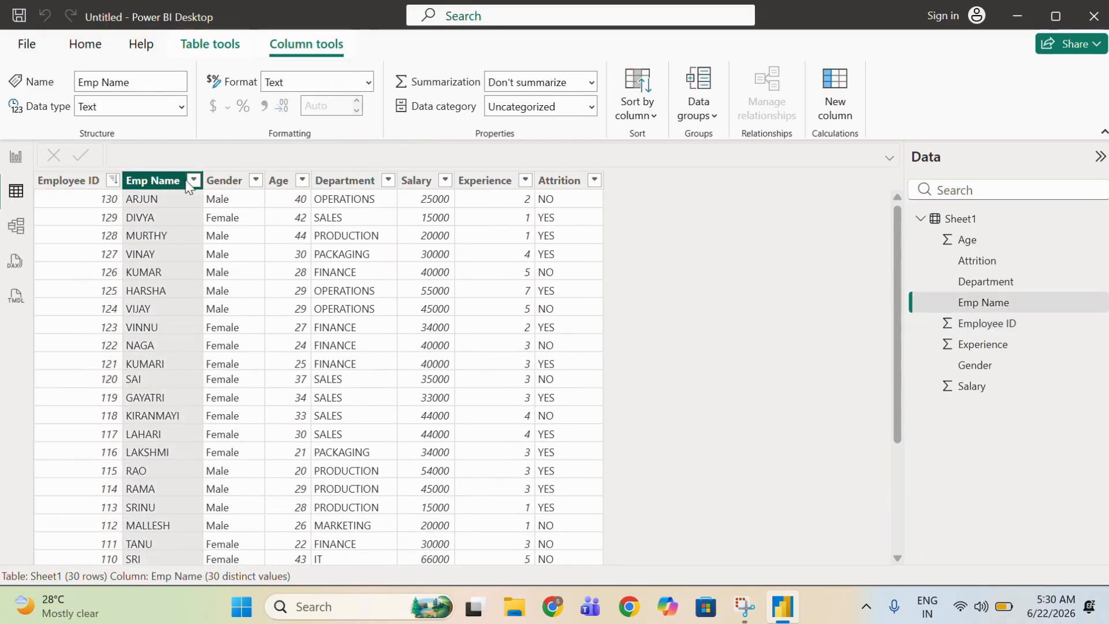
{"action": "left_click", "coordinate": [194, 180]}
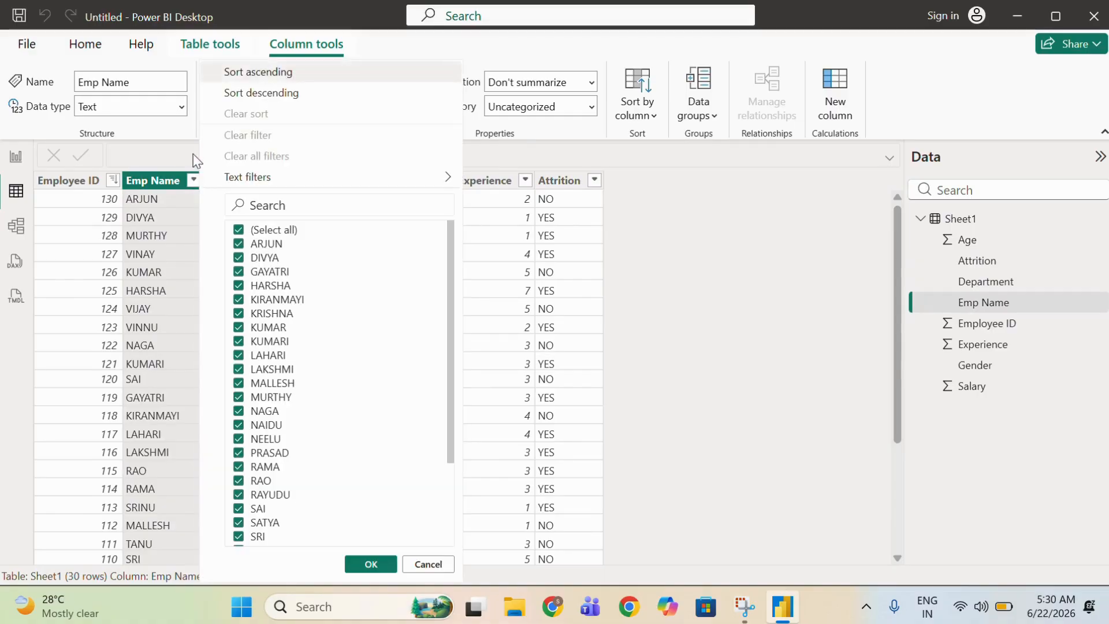
{"action": "left_click", "coordinate": [254, 72]}
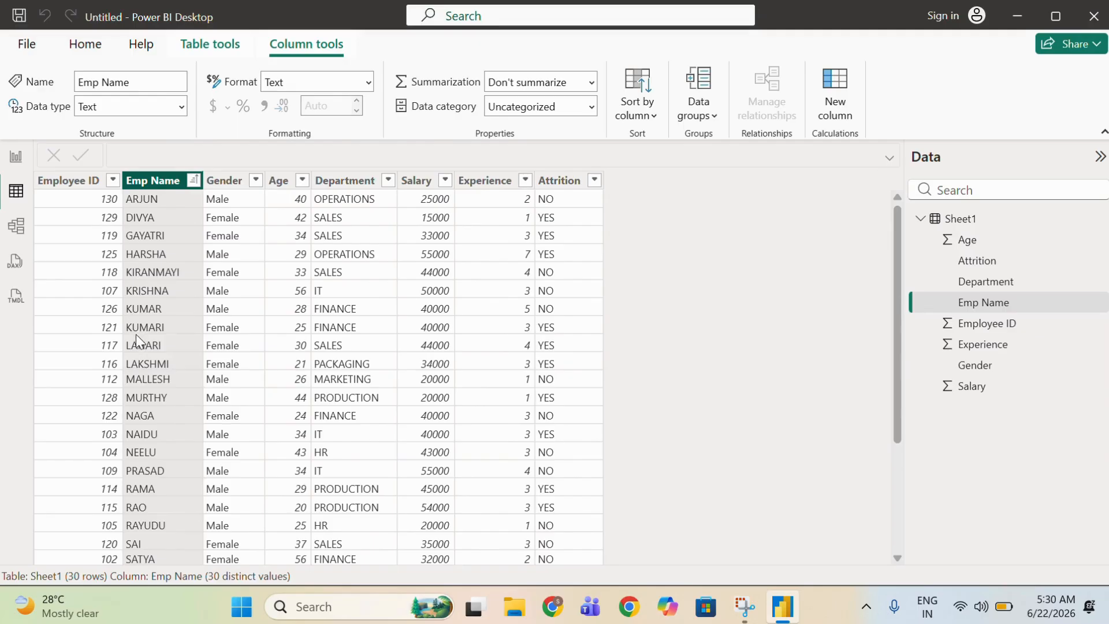
{"action": "left_click", "coordinate": [192, 180]}
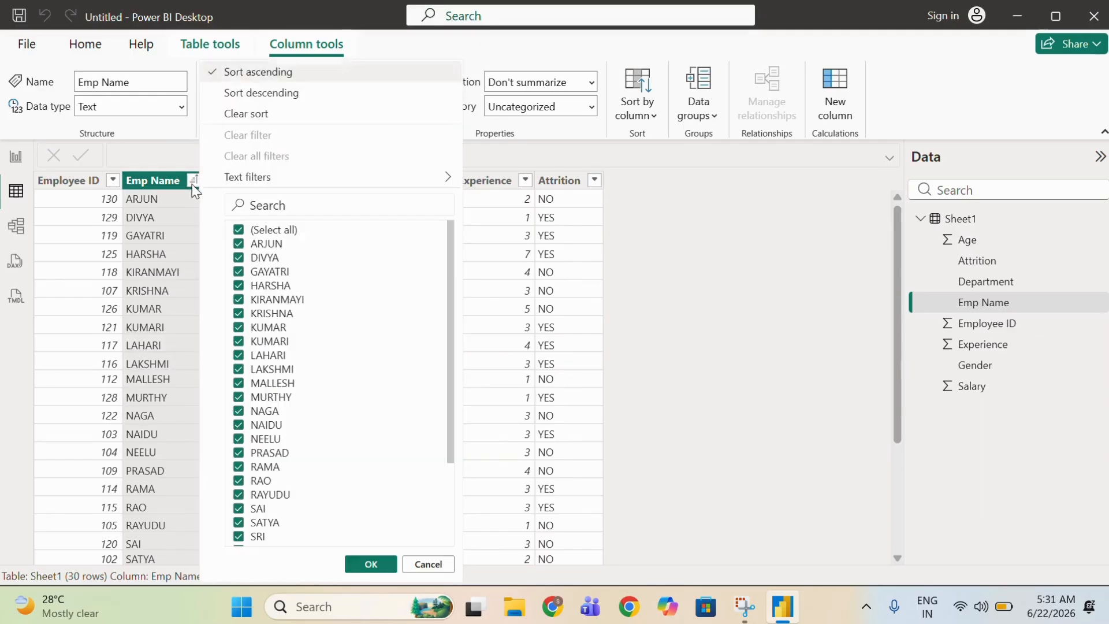
{"action": "left_click", "coordinate": [233, 113]}
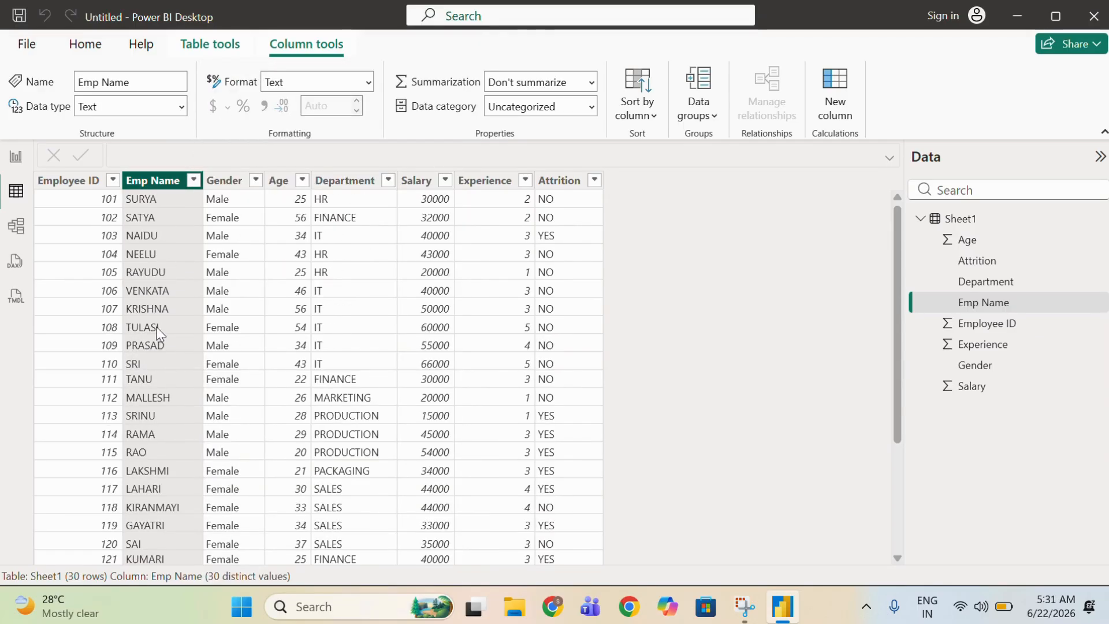
Filter the Gender column so that only Male records are listed
{"action": "left_click", "coordinate": [255, 181]}
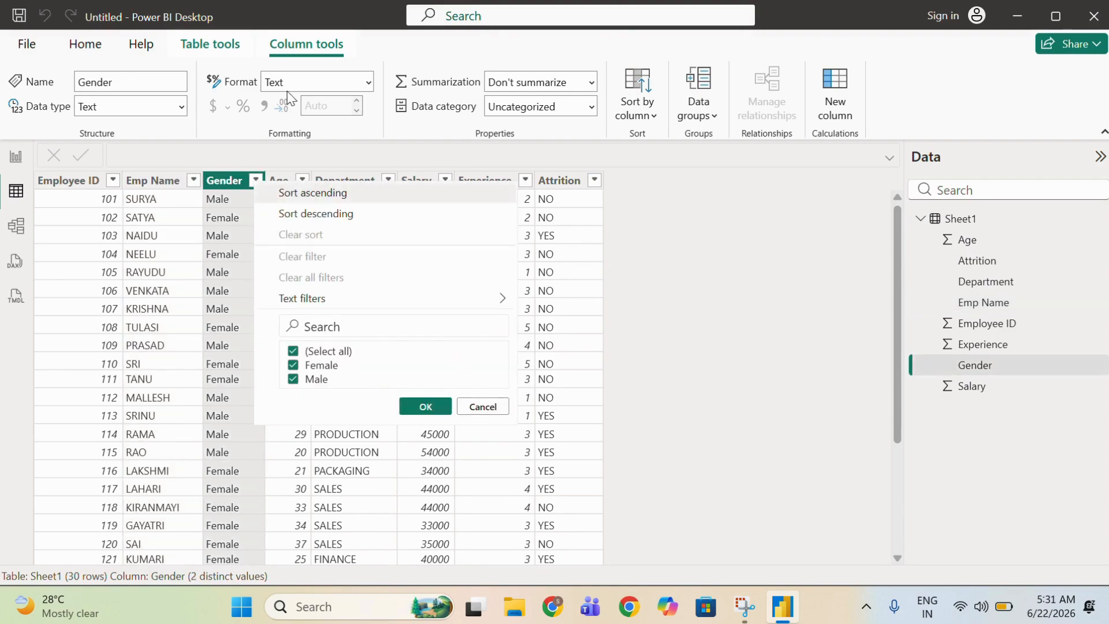
{"action": "left_click", "coordinate": [300, 369]}
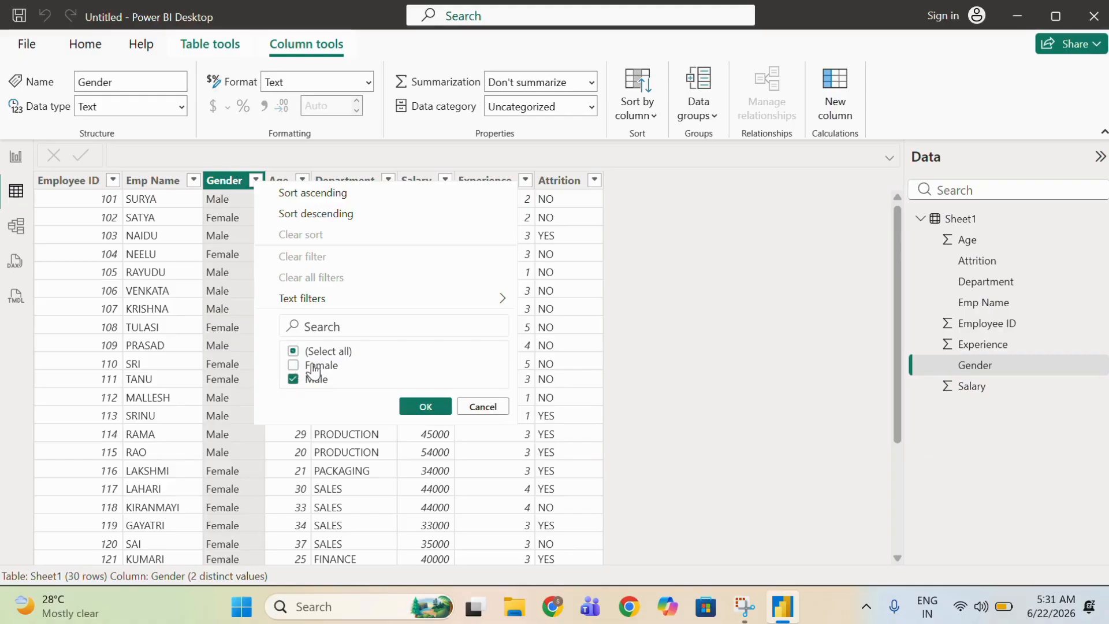
{"action": "left_click", "coordinate": [424, 405]}
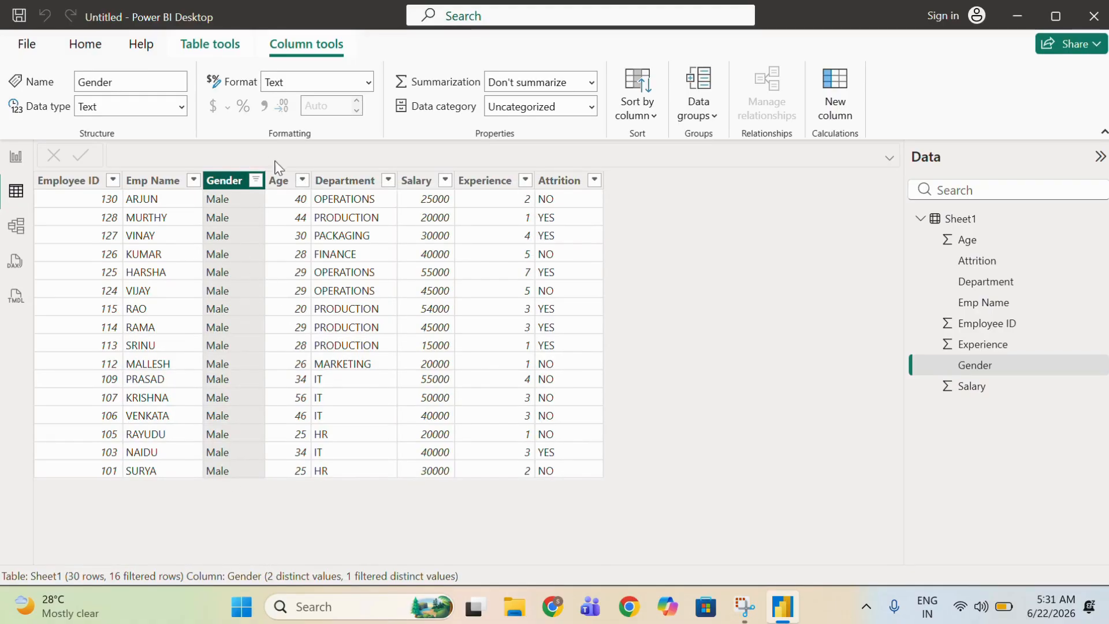
Change the Gender column filter to list only Female records and recheck its selected filter values
{"action": "left_click", "coordinate": [256, 180]}
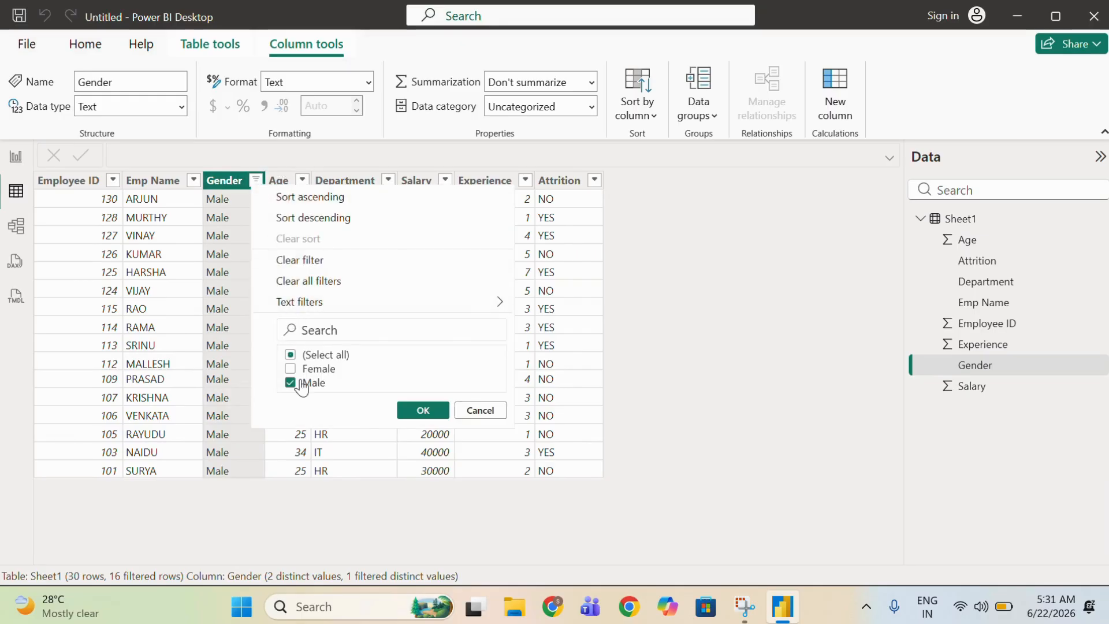
{"action": "left_click", "coordinate": [289, 383]}
{"action": "left_click", "coordinate": [403, 412]}
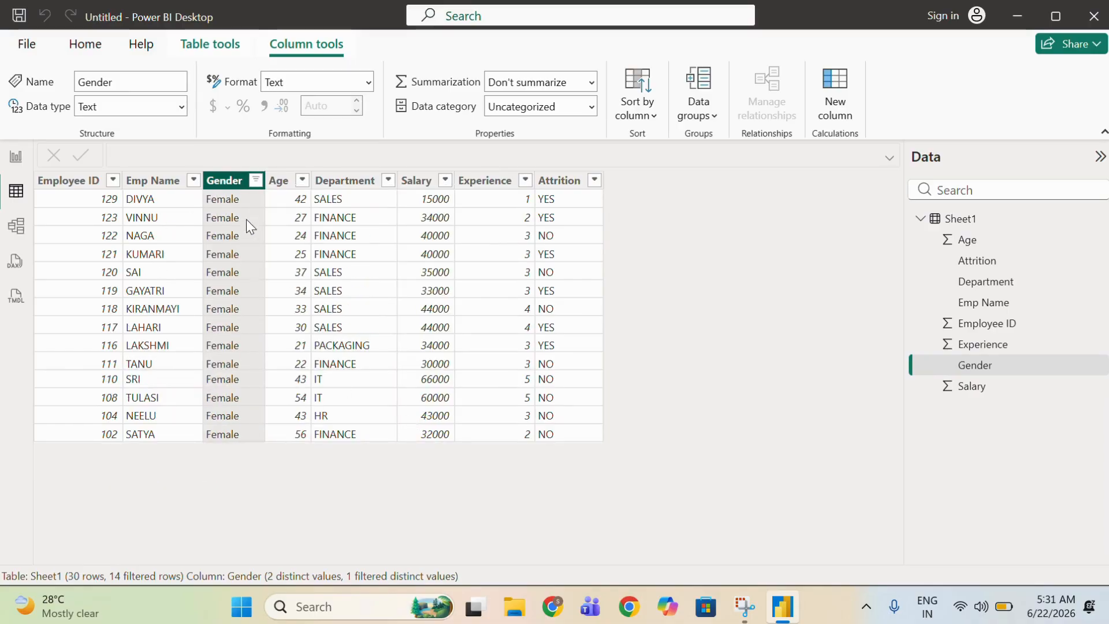
{"action": "left_click", "coordinate": [256, 180]}
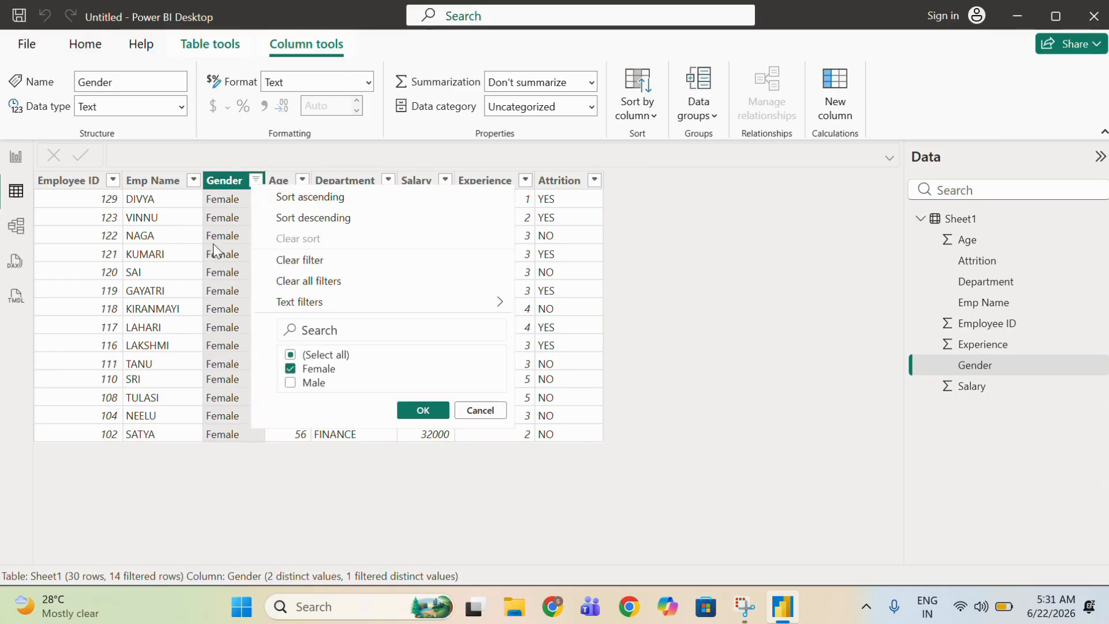
{"action": "left_click", "coordinate": [166, 441]}
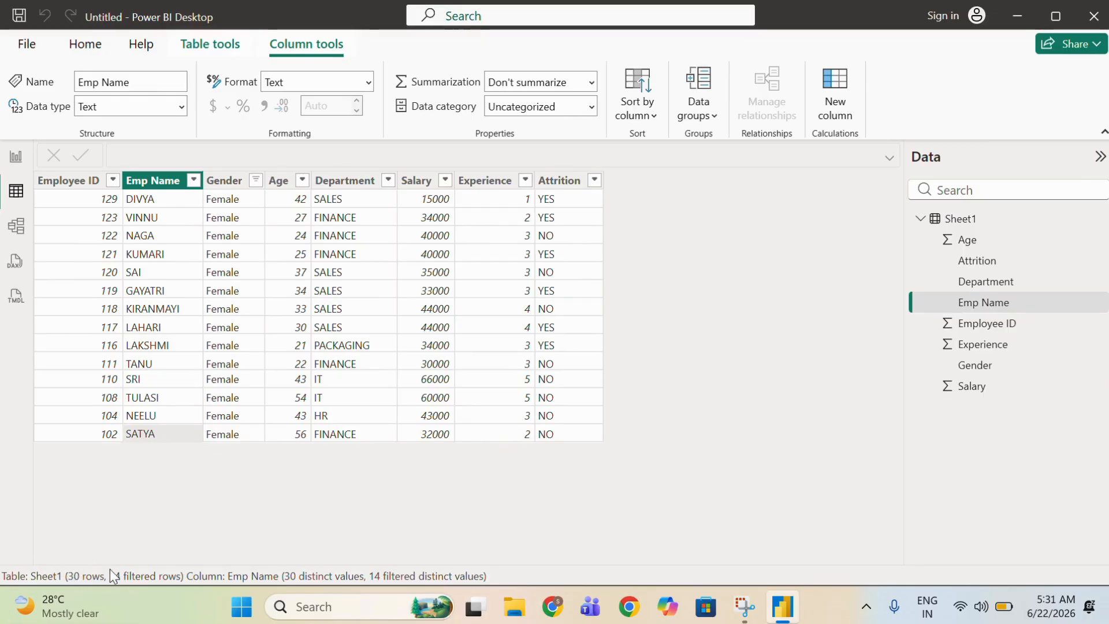
Apply a number filter to the Age column so that only female employees with an age greater than 30 are listed
{"action": "left_click", "coordinate": [256, 180]}
{"action": "left_click", "coordinate": [302, 180]}
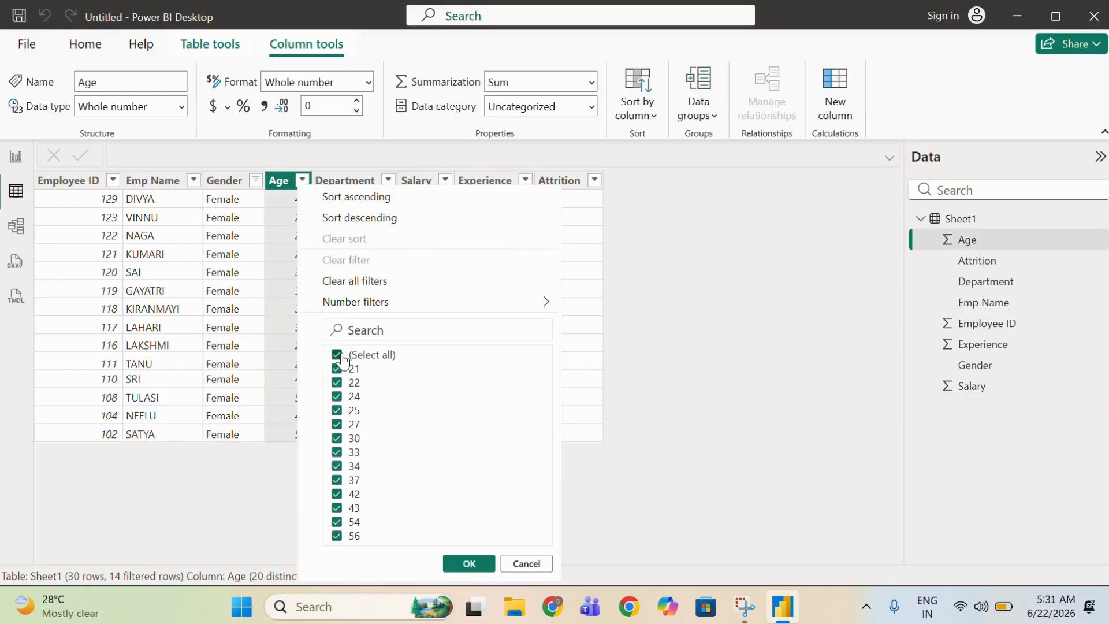
{"action": "mouse_move", "coordinate": [343, 301]}
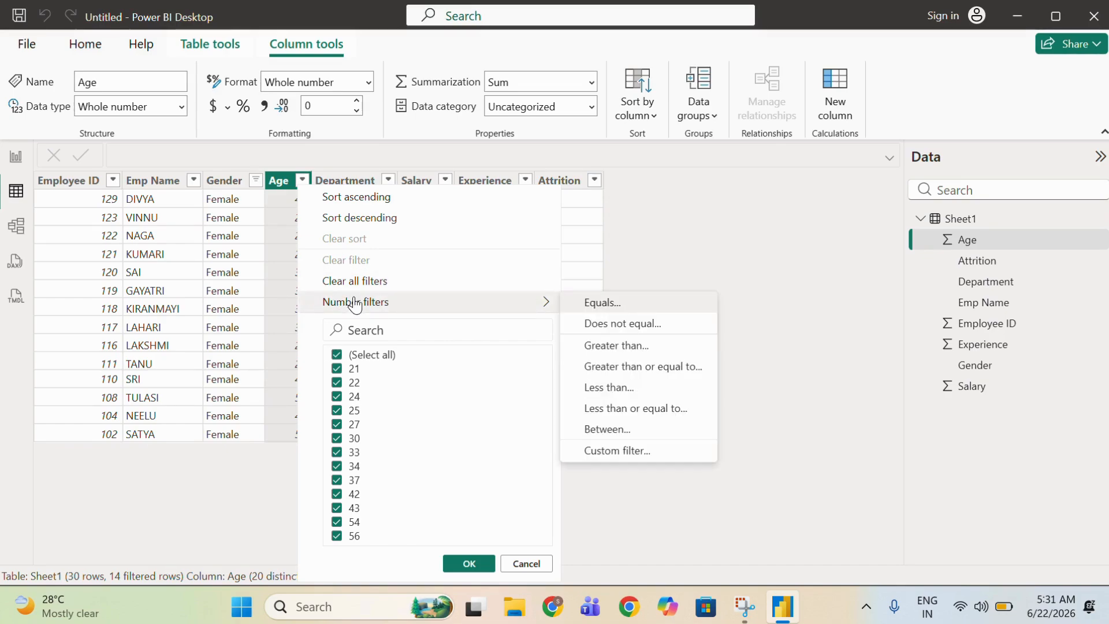
{"action": "left_click", "coordinate": [606, 347]}
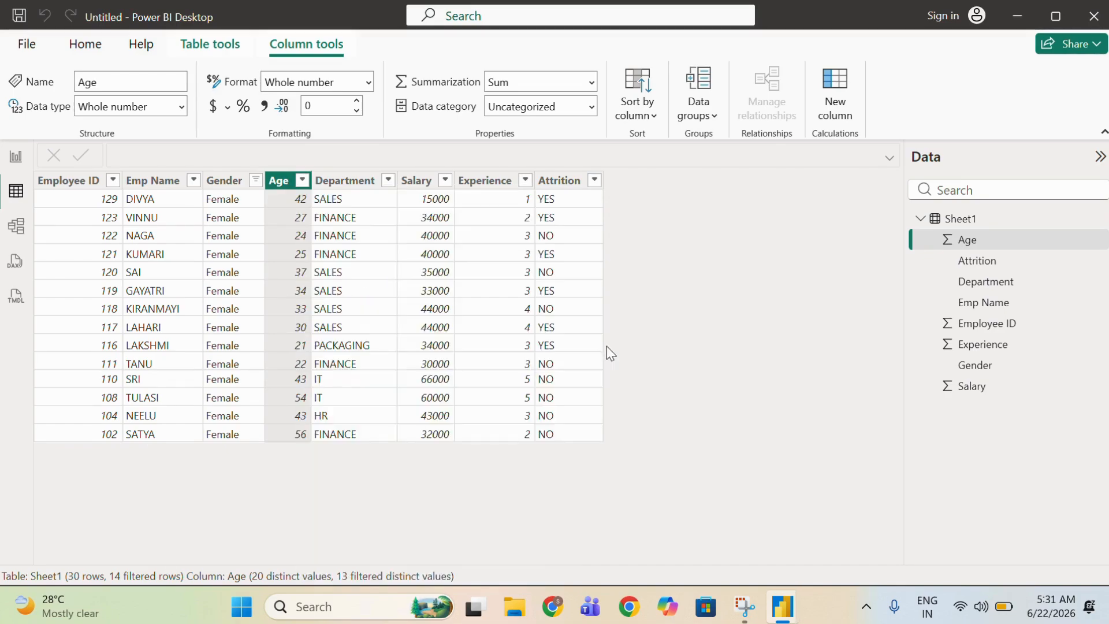
{"action": "left_click", "coordinate": [333, 307]}
{"action": "left_click", "coordinate": [333, 308]}
{"action": "left_click", "coordinate": [329, 308]}
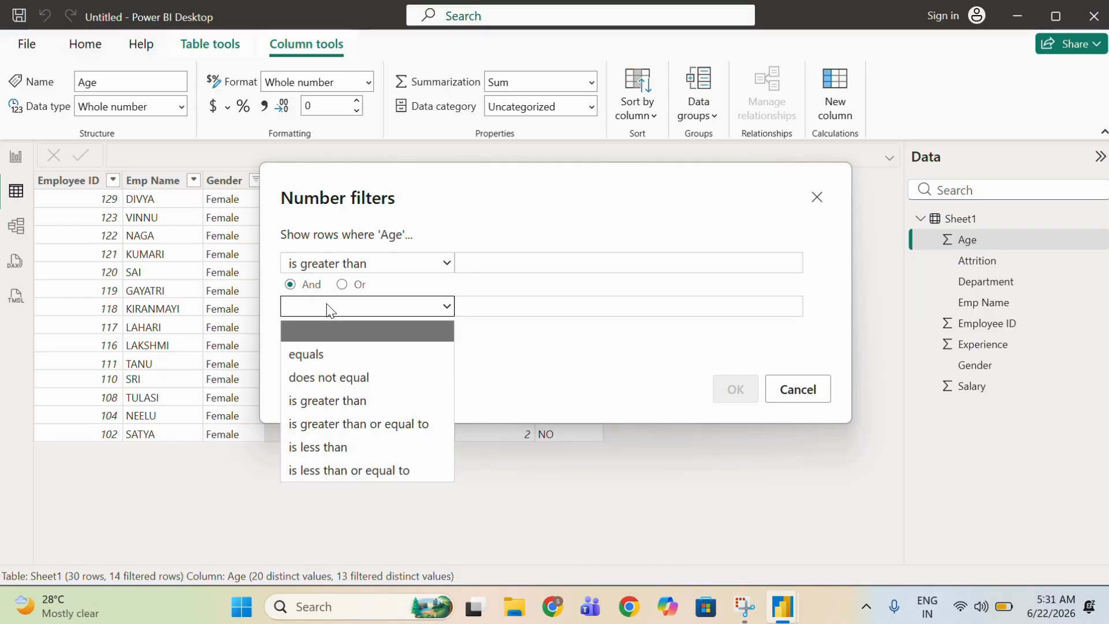
{"action": "left_click", "coordinate": [497, 259]}
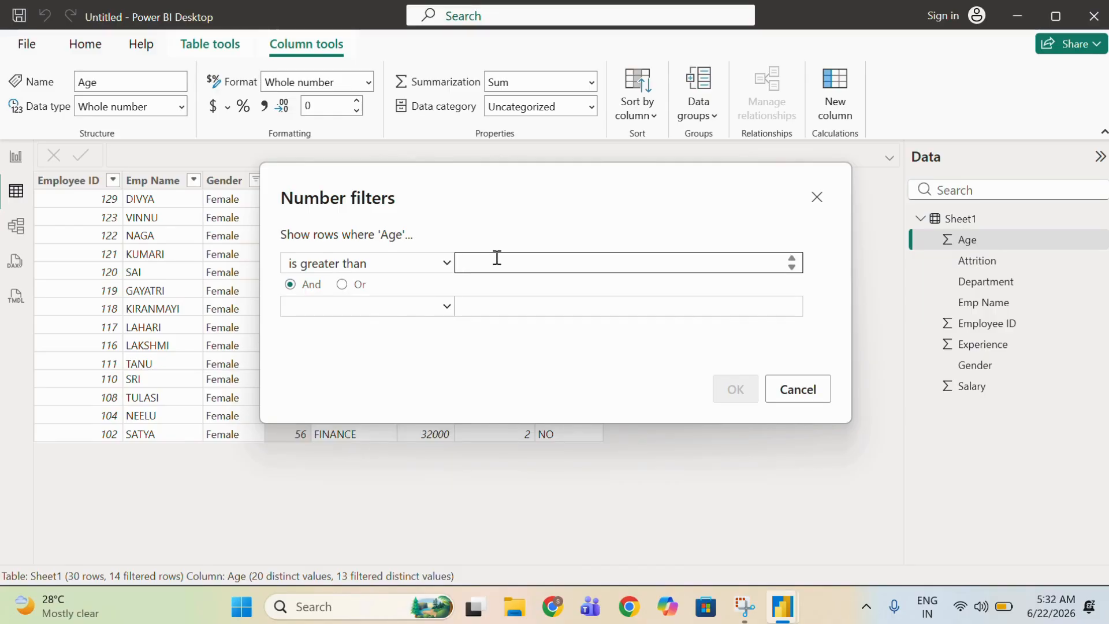
{"action": "type", "text": "3"}
{"action": "left_click", "coordinate": [750, 393]}
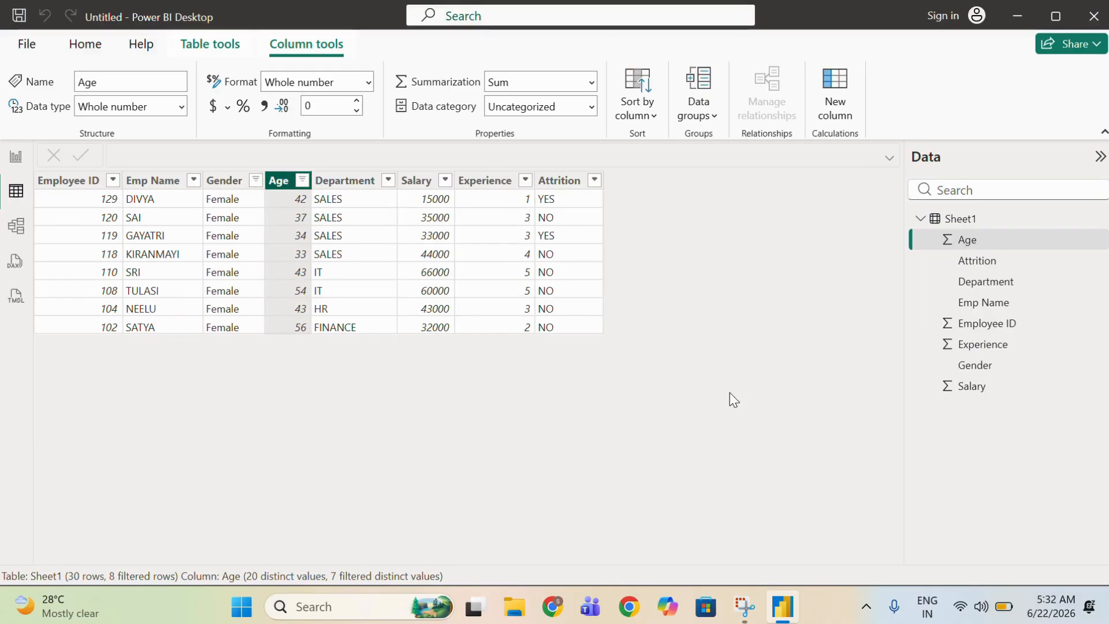
Clear all filters from the table and look through the complete list of employee records
{"action": "left_click", "coordinate": [302, 181]}
{"action": "left_click", "coordinate": [342, 271]}
{"action": "scroll", "coordinate": [351, 268], "scroll_direction": "down", "scroll_amount": 2}
{"action": "scroll", "coordinate": [352, 269], "scroll_direction": "up", "scroll_amount": 2}
Filter the Department column so that only FINANCE, HR and MARKETING records are listed
{"action": "left_click", "coordinate": [388, 181]}
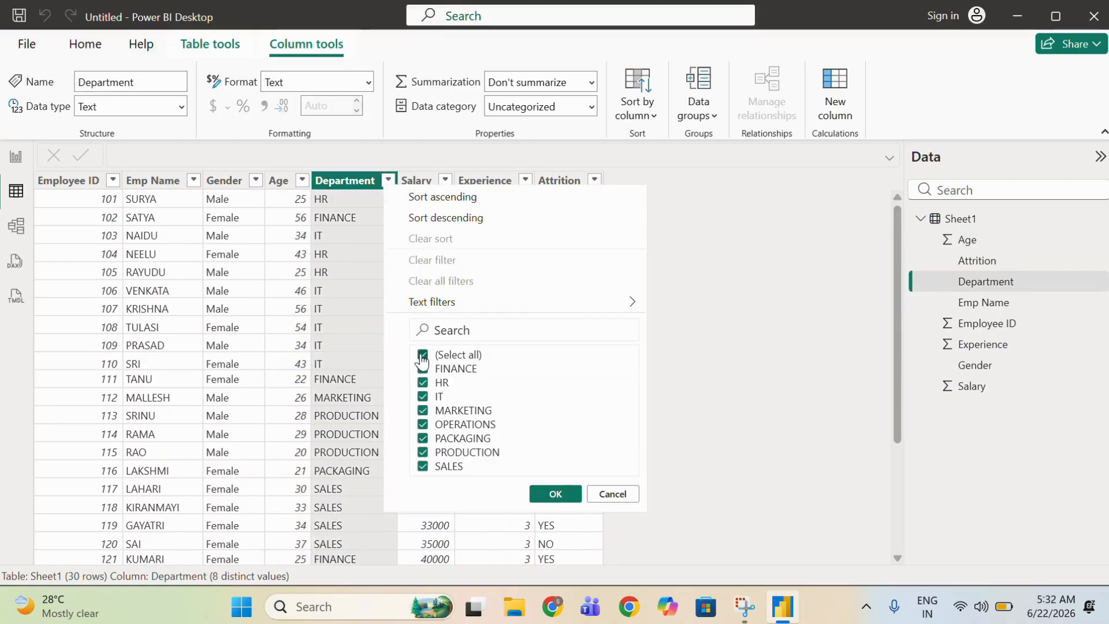
{"action": "left_click", "coordinate": [423, 355]}
{"action": "left_click", "coordinate": [423, 369]}
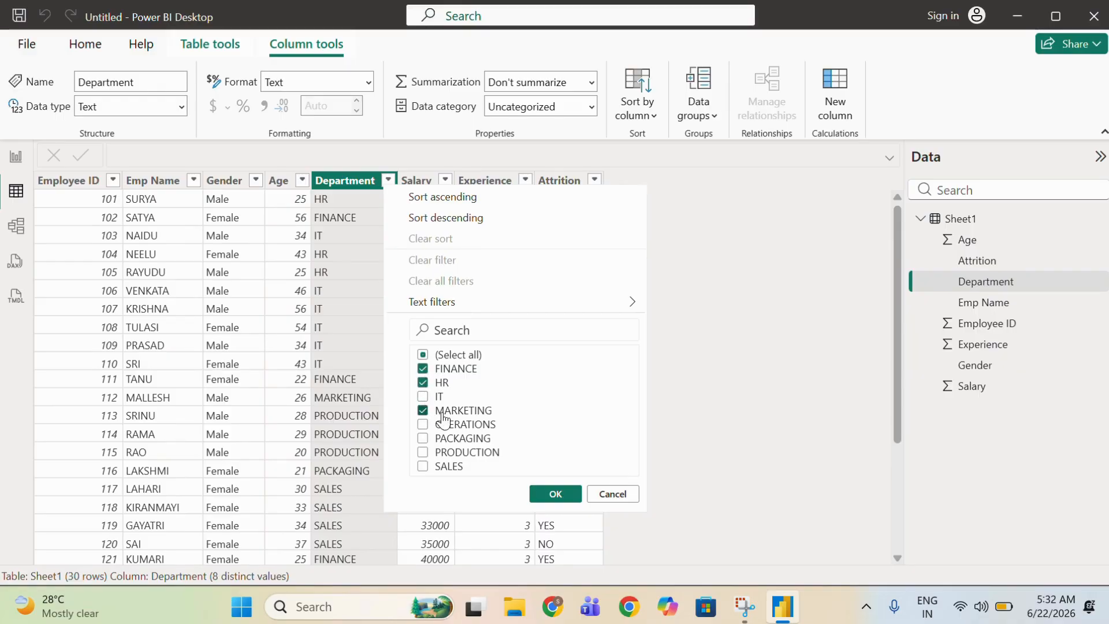
{"action": "left_click", "coordinate": [554, 493]}
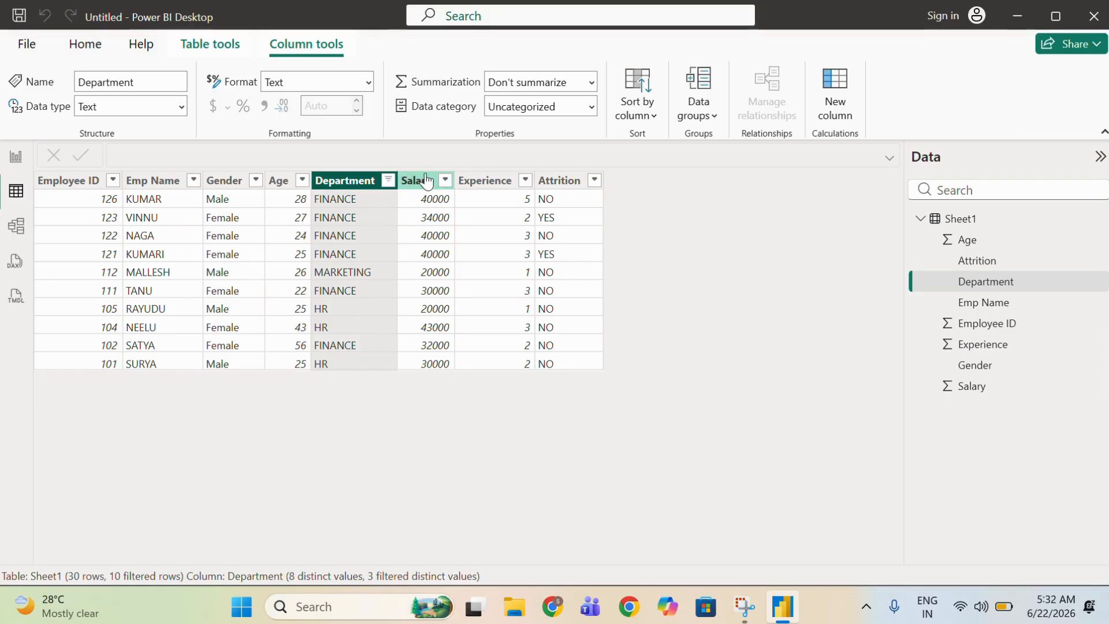
Add a number filter on the Age column to keep only the department-filtered records with an age greater than 30
{"action": "left_click", "coordinate": [302, 180]}
{"action": "mouse_move", "coordinate": [359, 301]}
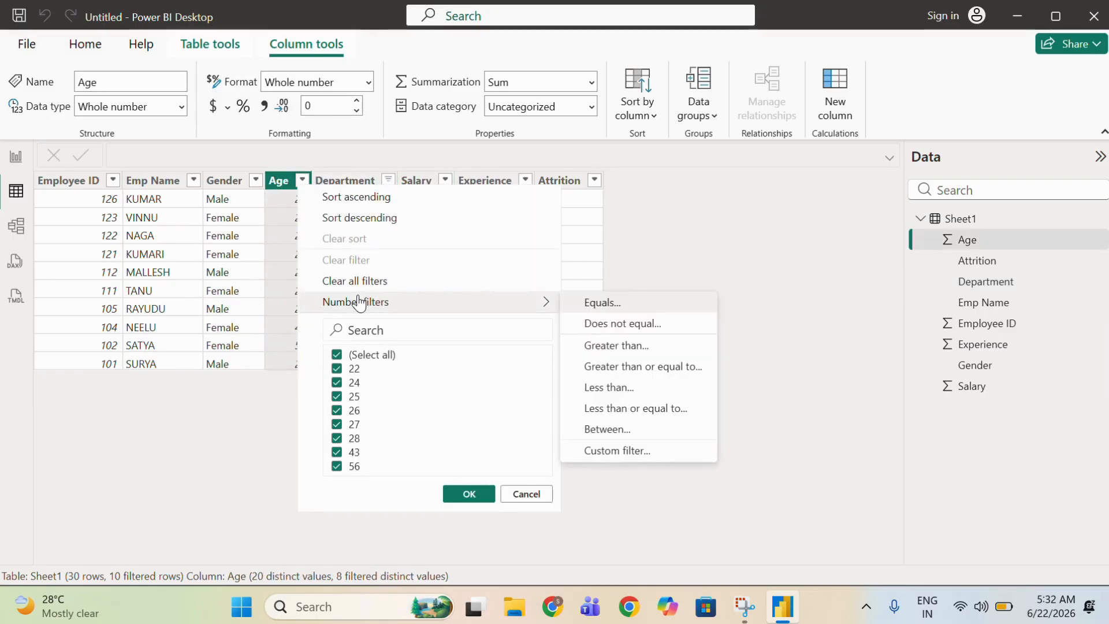
{"action": "left_click", "coordinate": [616, 345]}
{"action": "left_click", "coordinate": [511, 261]}
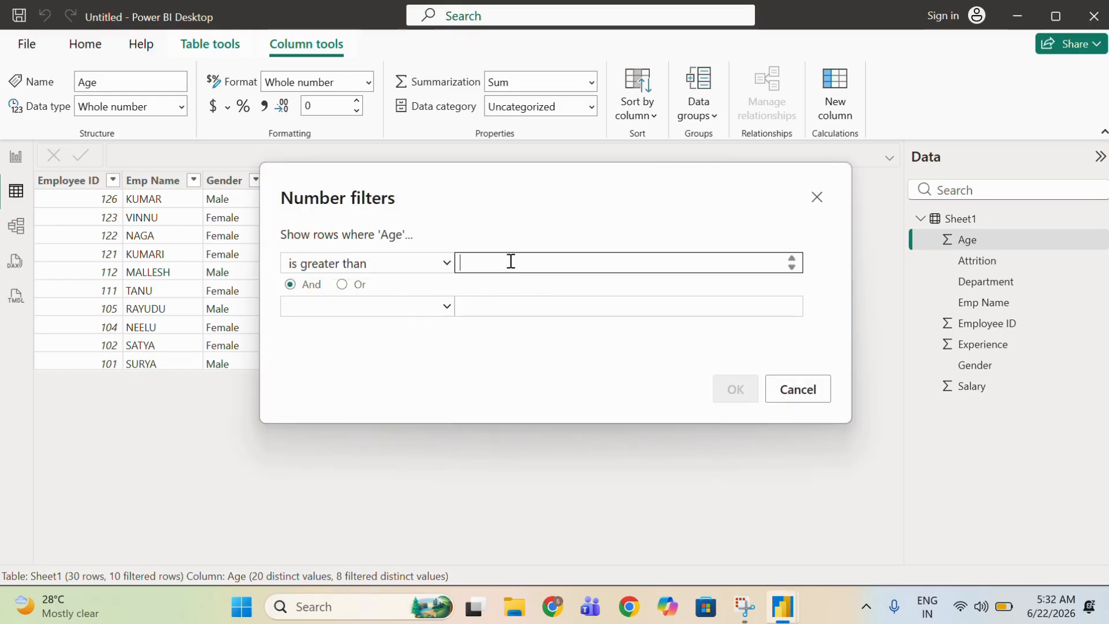
{"action": "type", "text": "30"}
{"action": "left_click", "coordinate": [736, 390]}
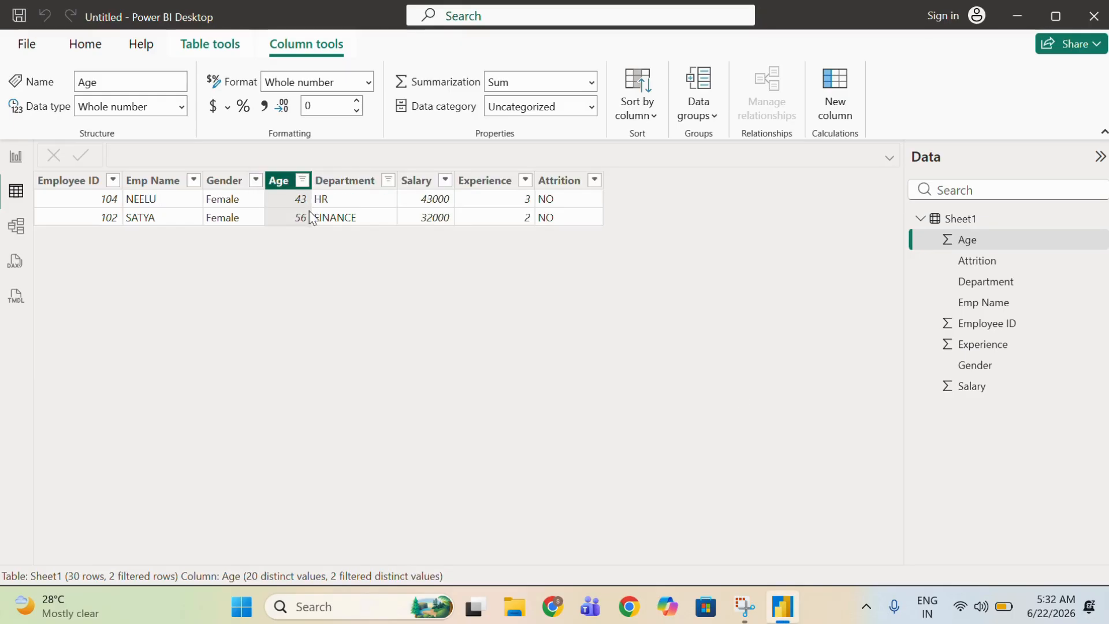
Clear the Age and Department filters together and look through the full table
{"action": "left_click", "coordinate": [302, 181]}
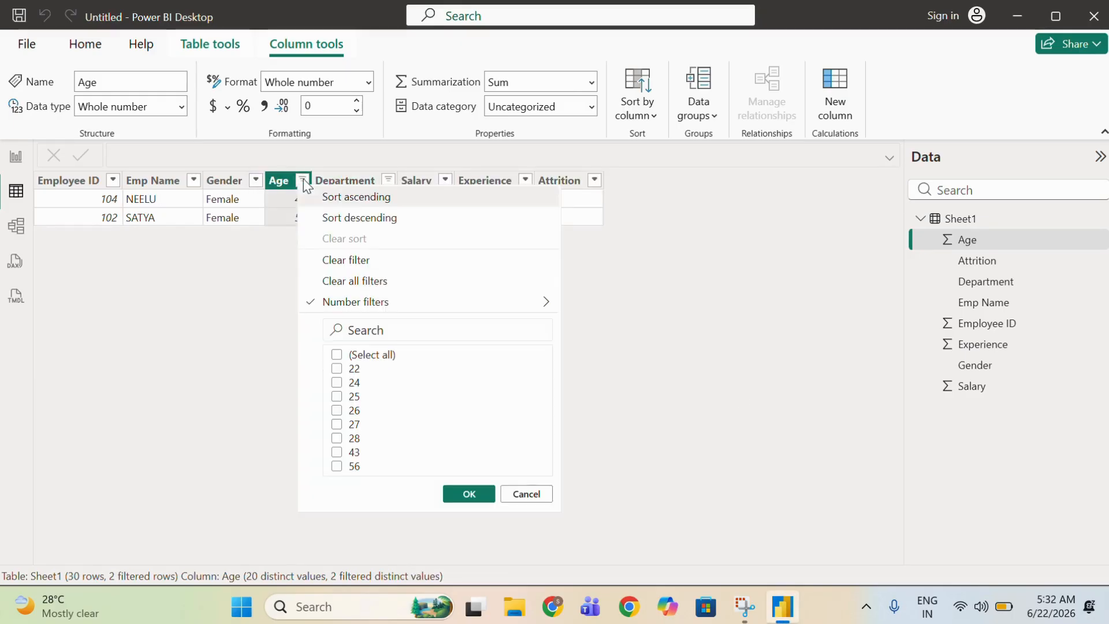
{"action": "left_click", "coordinate": [364, 280]}
{"action": "scroll", "coordinate": [322, 317], "scroll_direction": "down", "scroll_amount": 3}
{"action": "scroll", "coordinate": [462, 177], "scroll_direction": "up", "scroll_amount": 3}
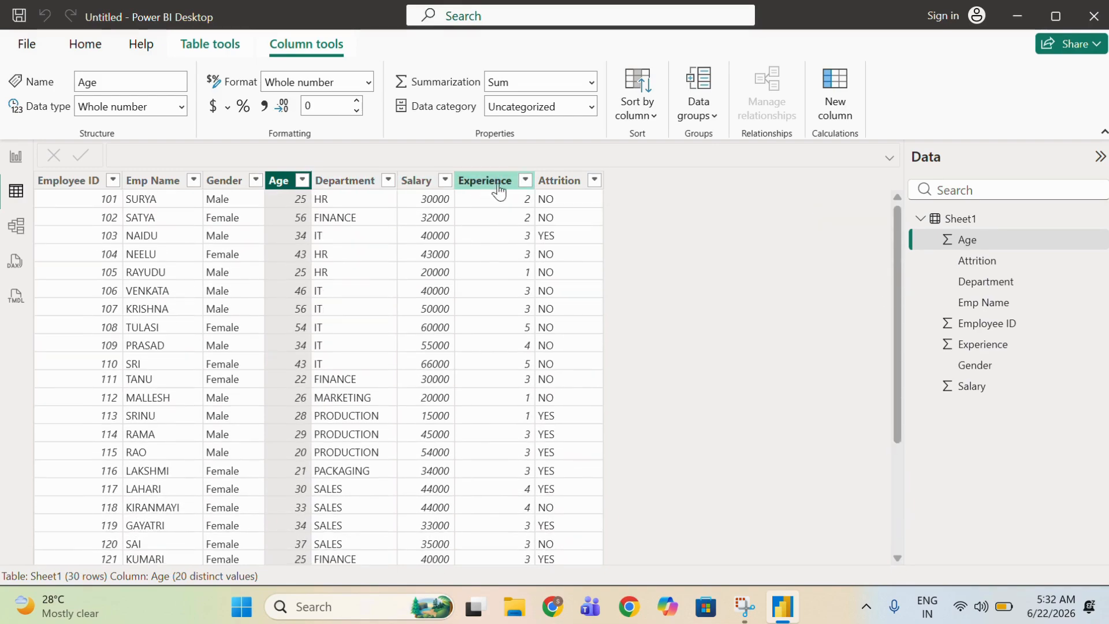
Try a number filter on the Experience column combining is greater than 5 And equals 5
{"action": "left_click", "coordinate": [525, 180]}
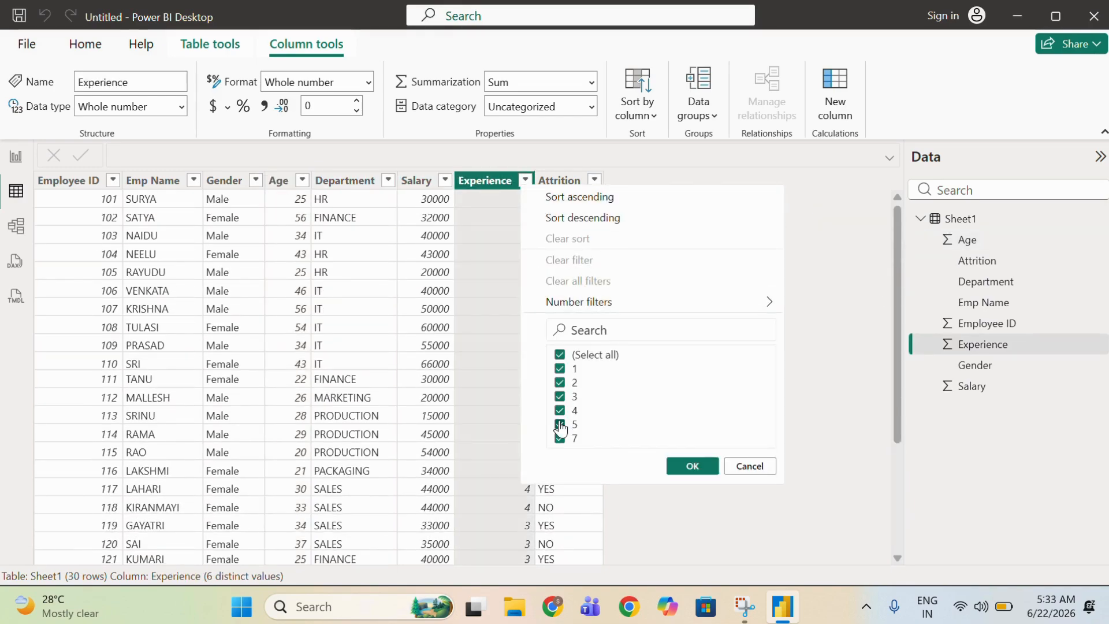
{"action": "mouse_move", "coordinate": [564, 301]}
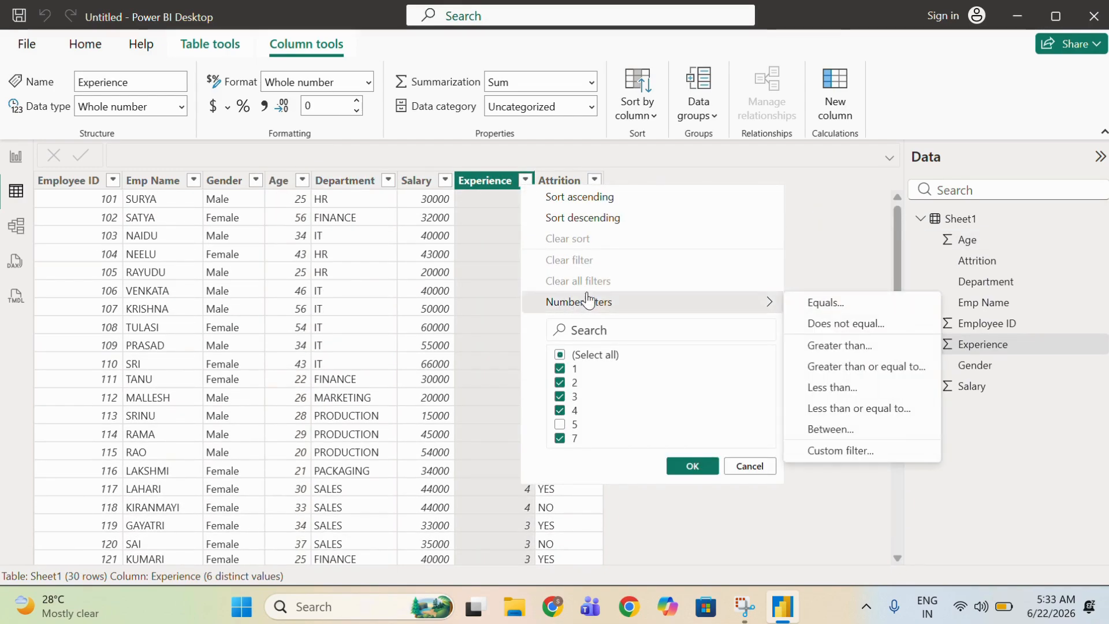
{"action": "left_click", "coordinate": [849, 346]}
{"action": "type", "text": "5"}
{"action": "left_click", "coordinate": [475, 299]}
{"action": "type", "text": "5"}
{"action": "left_click", "coordinate": [430, 310]}
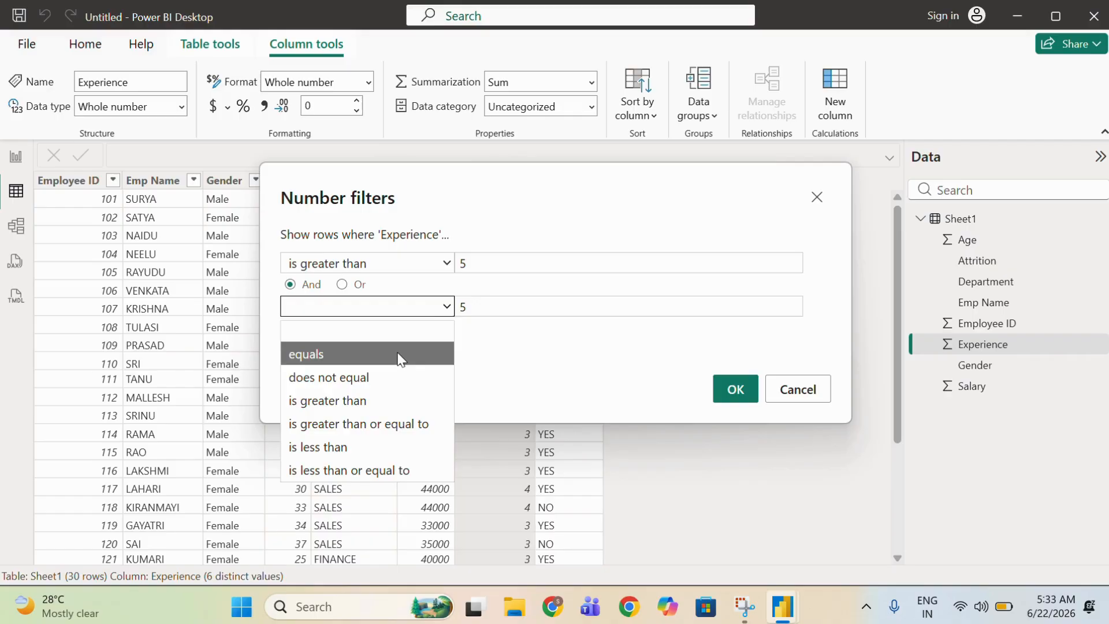
{"action": "left_click", "coordinate": [401, 351]}
{"action": "left_click", "coordinate": [740, 389]}
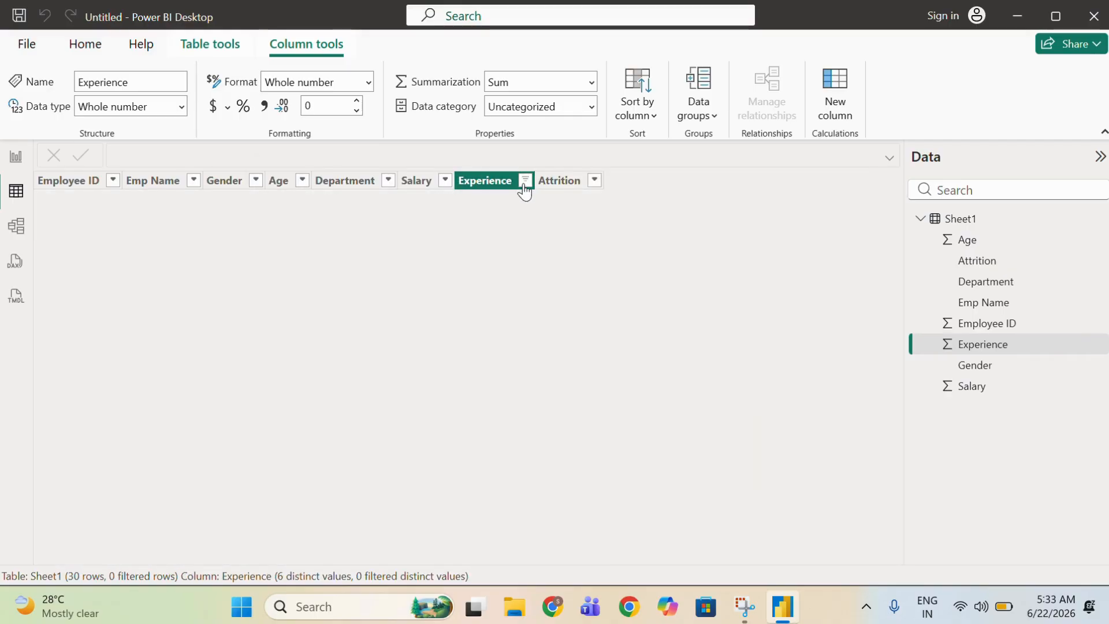
Redefine the Experience number filter to show rows where the value is greater than 5 Or equals 5
{"action": "left_click", "coordinate": [525, 181]}
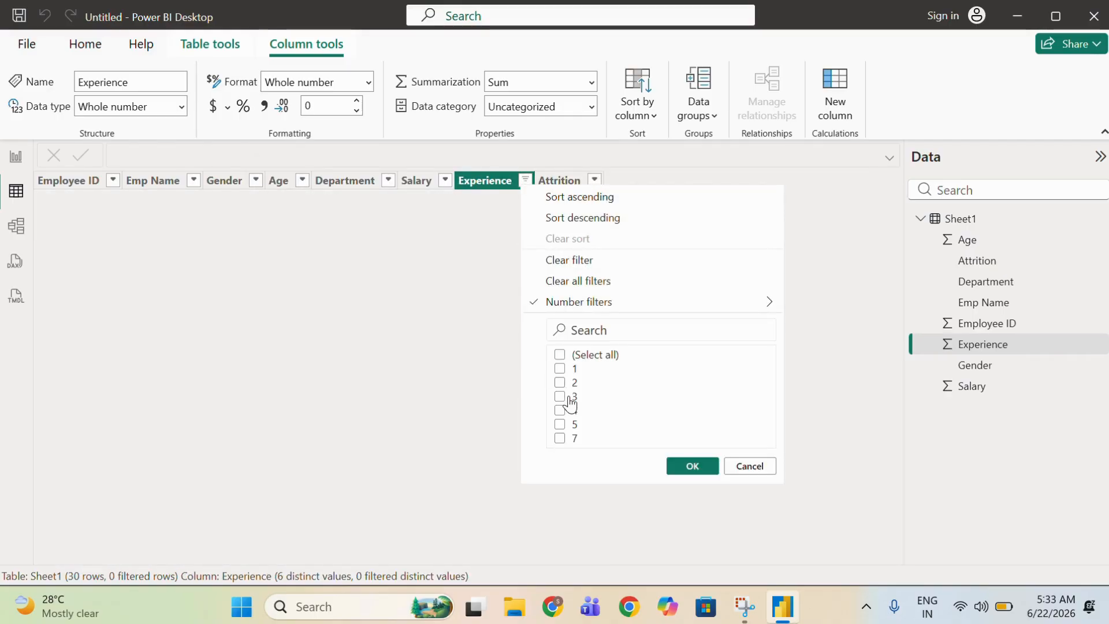
{"action": "left_click", "coordinate": [560, 424]}
{"action": "mouse_move", "coordinate": [779, 314]}
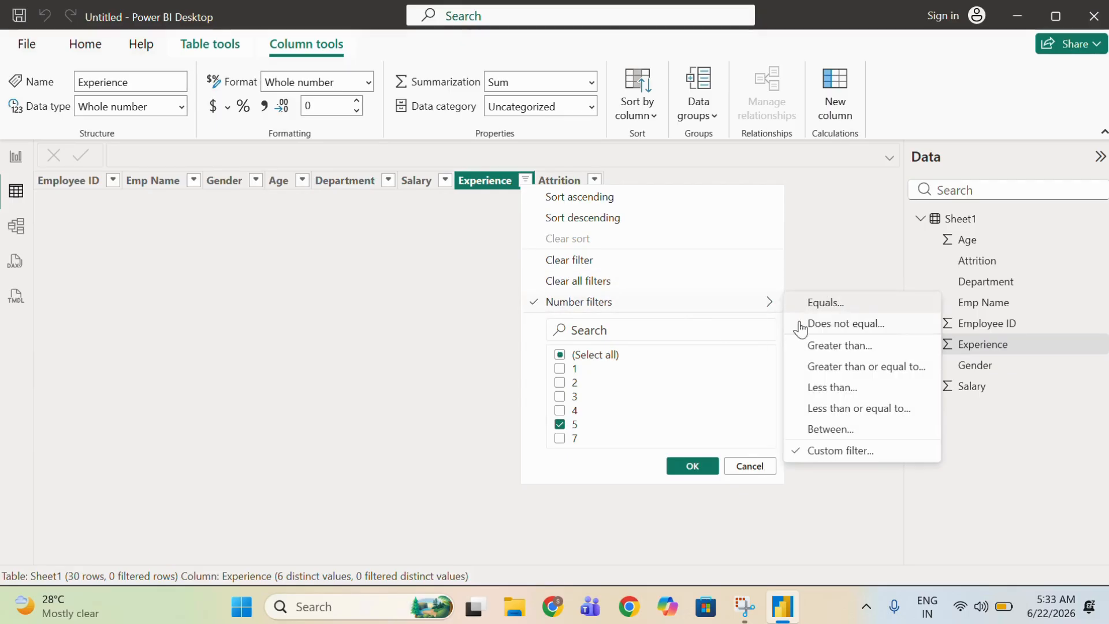
{"action": "left_click", "coordinate": [824, 346]}
{"action": "left_click", "coordinate": [515, 261]}
{"action": "type", "text": "5"}
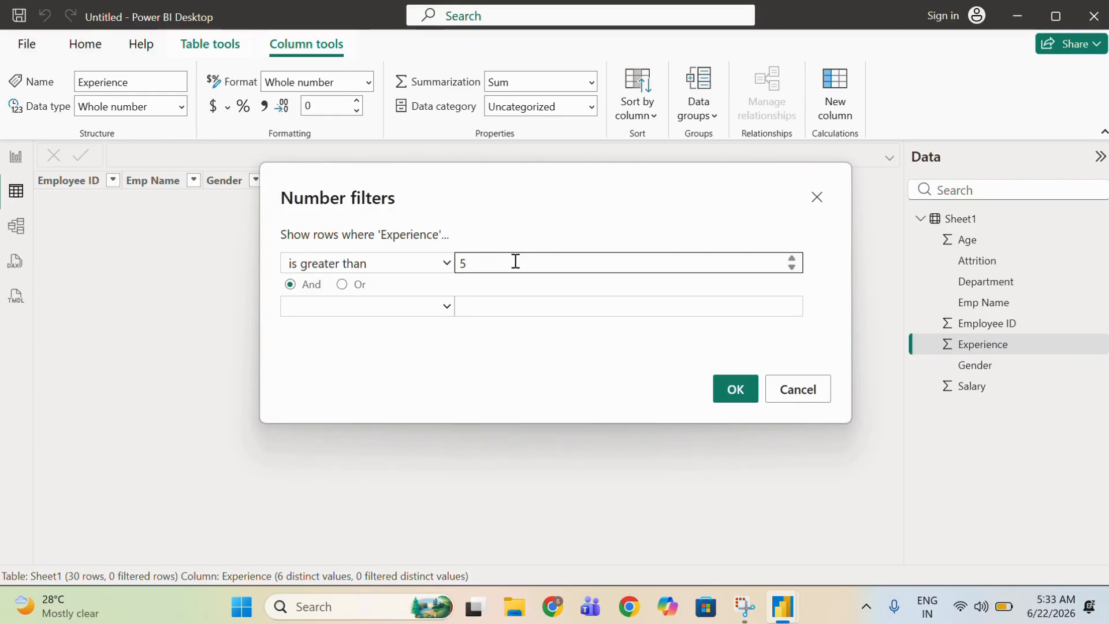
{"action": "left_click", "coordinate": [339, 293]}
{"action": "left_click", "coordinate": [330, 307]}
{"action": "left_click", "coordinate": [318, 354]}
{"action": "left_click", "coordinate": [494, 308]}
{"action": "type", "text": "5"}
{"action": "left_click", "coordinate": [744, 397]}
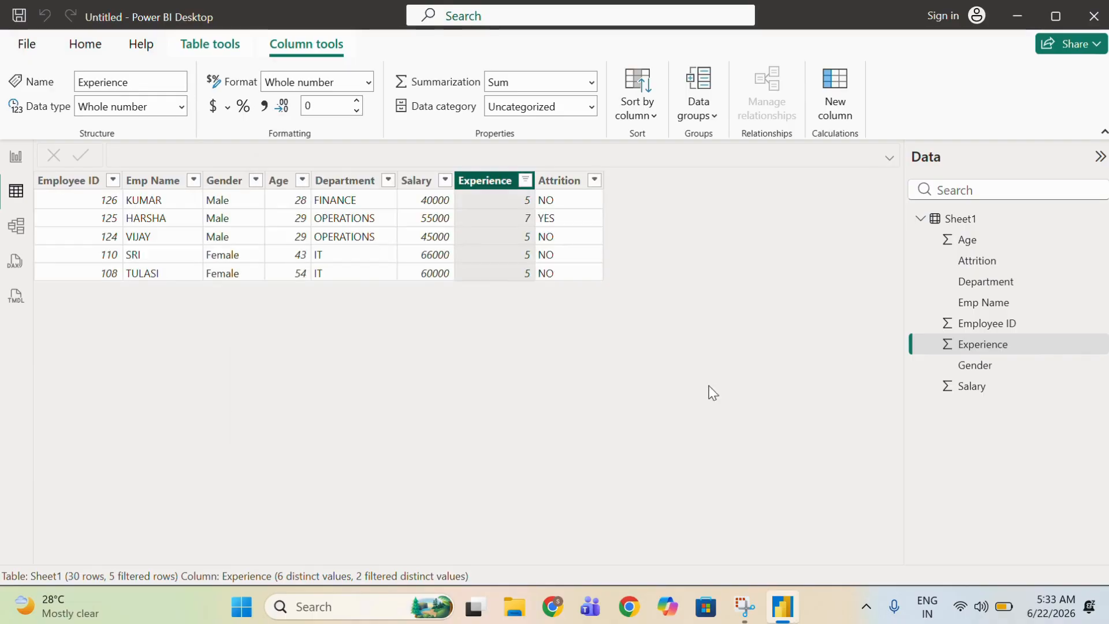
Filter the Attrition column to YES within the records already filtered by Experience
{"action": "left_click", "coordinate": [594, 180]}
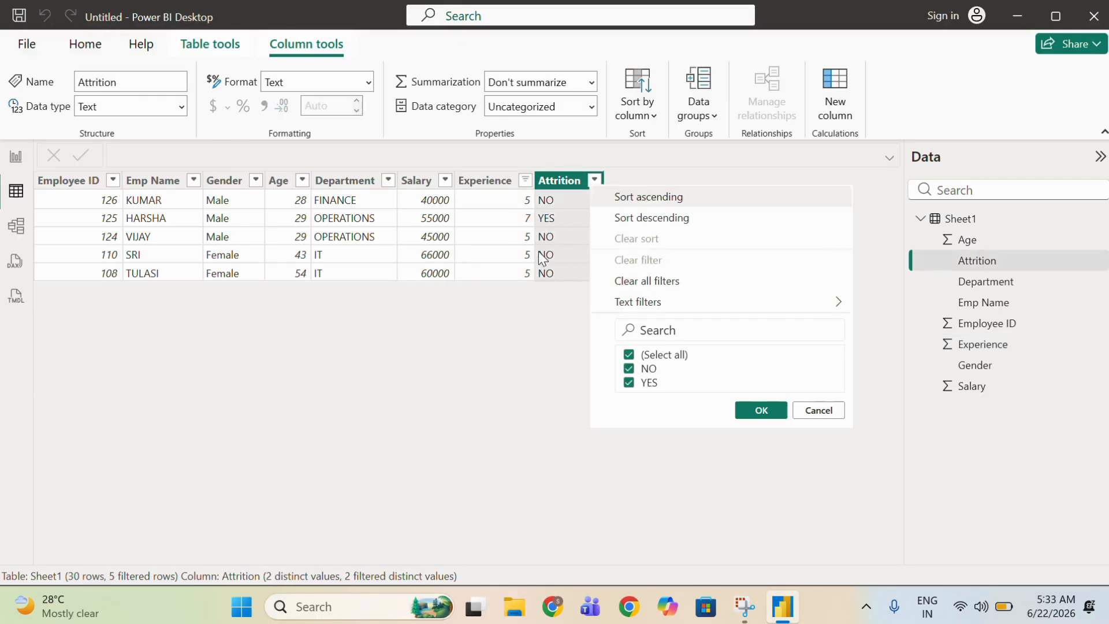
{"action": "left_click", "coordinate": [630, 370]}
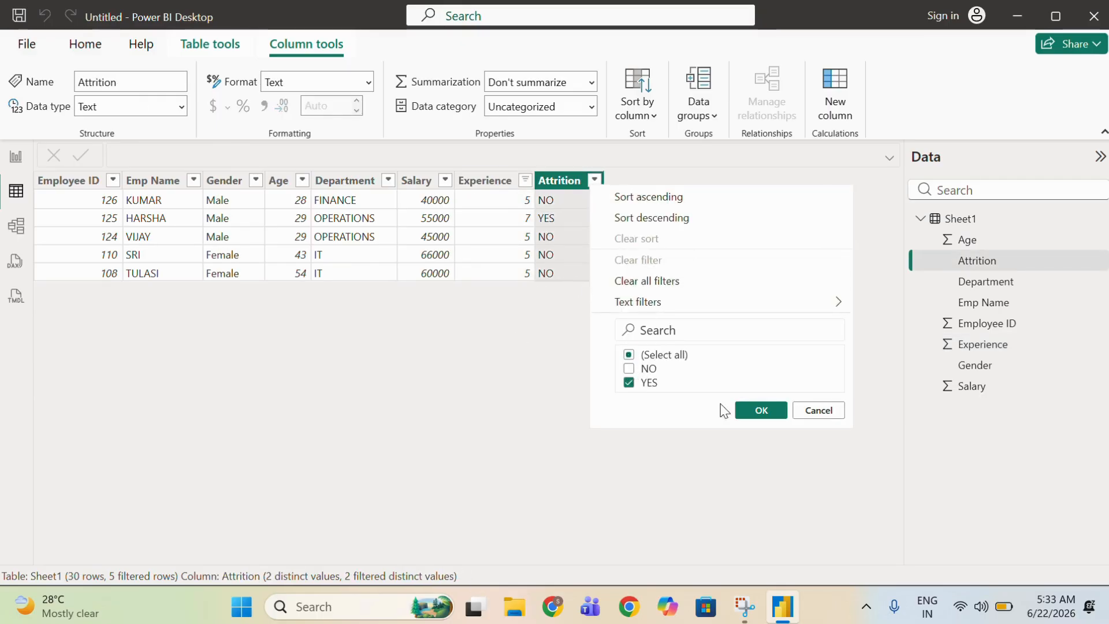
{"action": "left_click", "coordinate": [757, 410]}
Clear all filters from the table and deselect NO in the Attrition column's filter values
{"action": "left_click", "coordinate": [525, 180]}
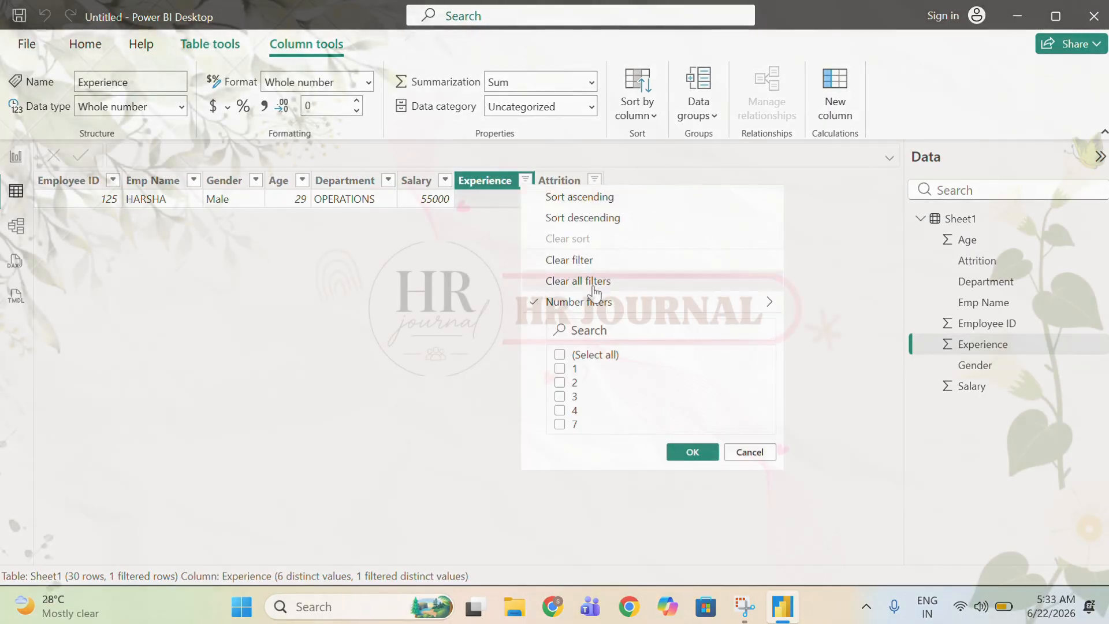
{"action": "left_click", "coordinate": [578, 280]}
{"action": "left_click", "coordinate": [594, 181]}
{"action": "left_click", "coordinate": [630, 369]}
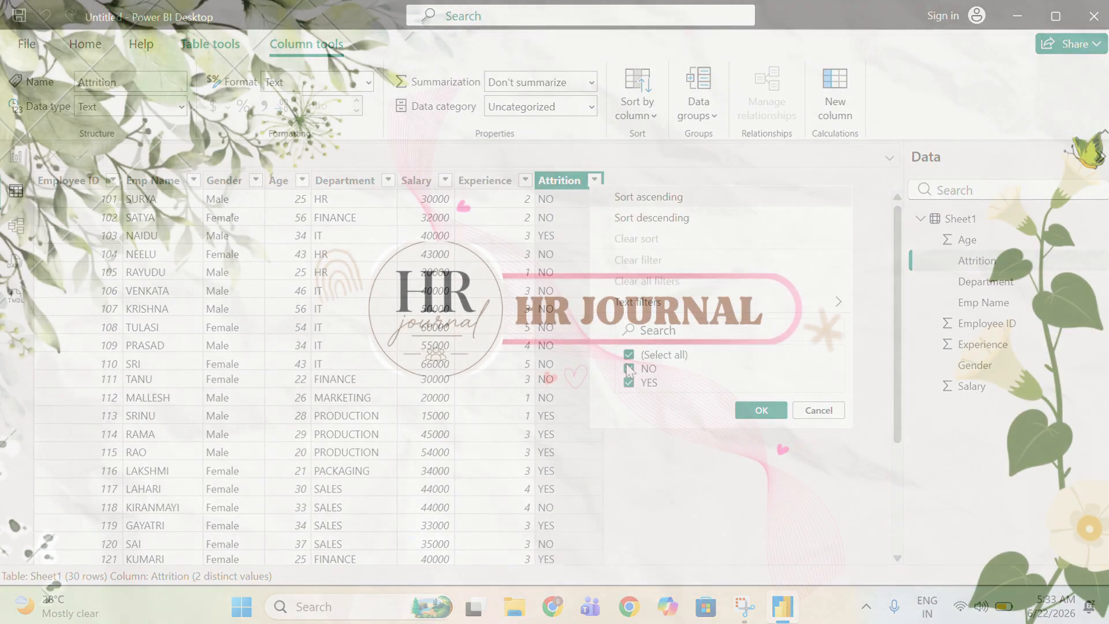